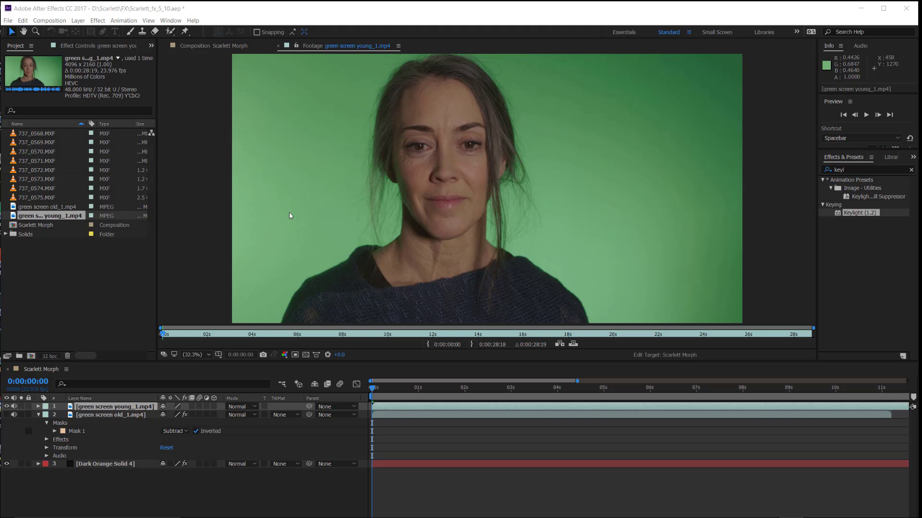
- Preview both green screen clips, create a composition from green screen young_1.mp4 and apply Keylight (1.2) to its layer
double_click(26, 207)
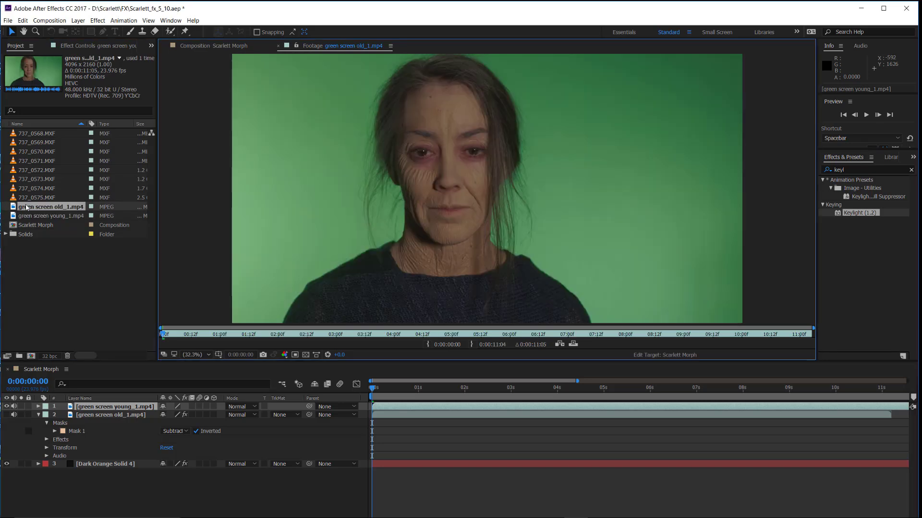
double_click(31, 216)
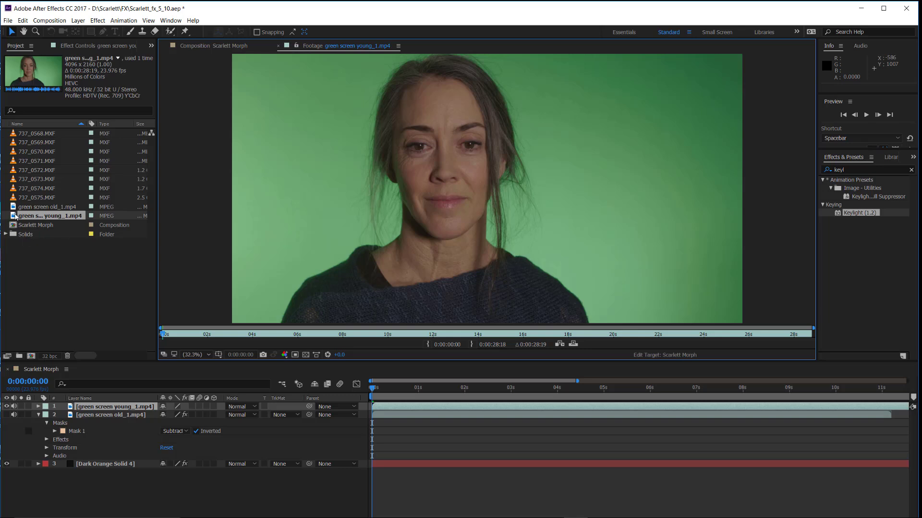
left_click_drag(15, 216, 31, 357)
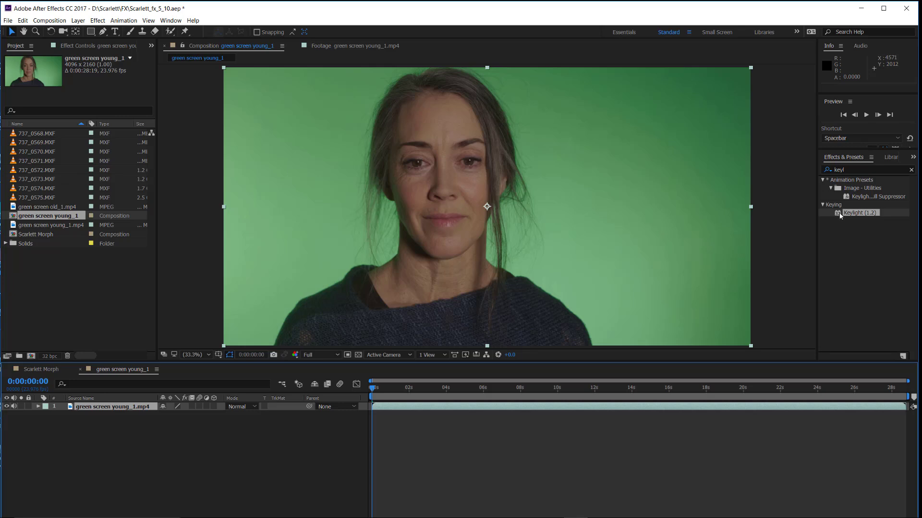
left_click_drag(841, 215, 109, 412)
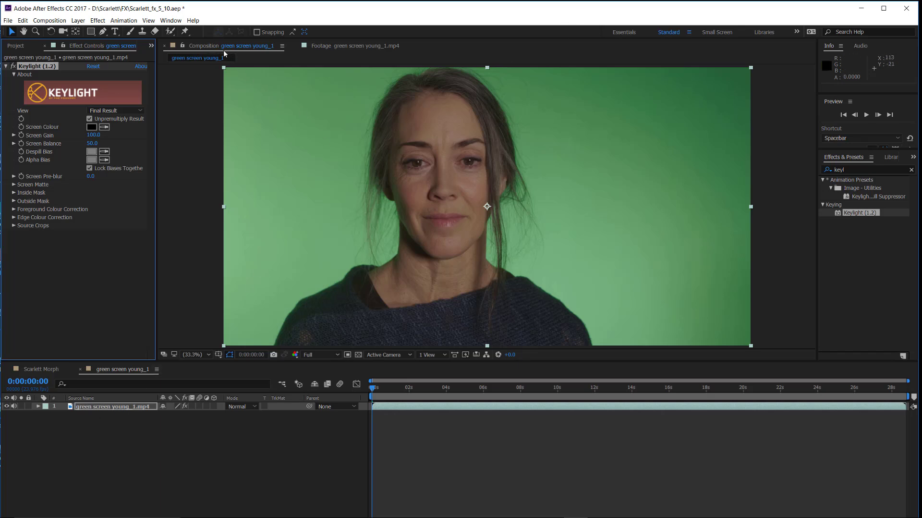
- Open the clip in an enlarged Layer viewer beside the composition and set Keylight's View to Status
double_click(72, 408)
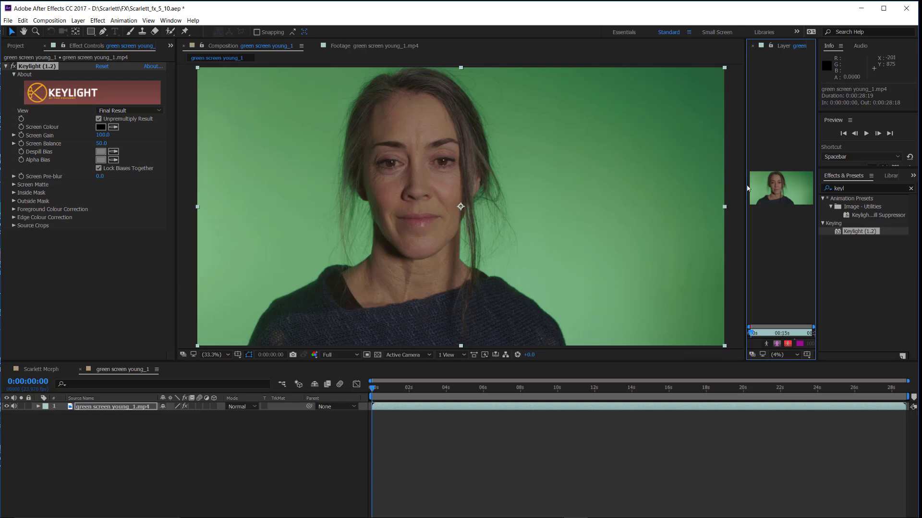
left_click_drag(748, 187, 447, 224)
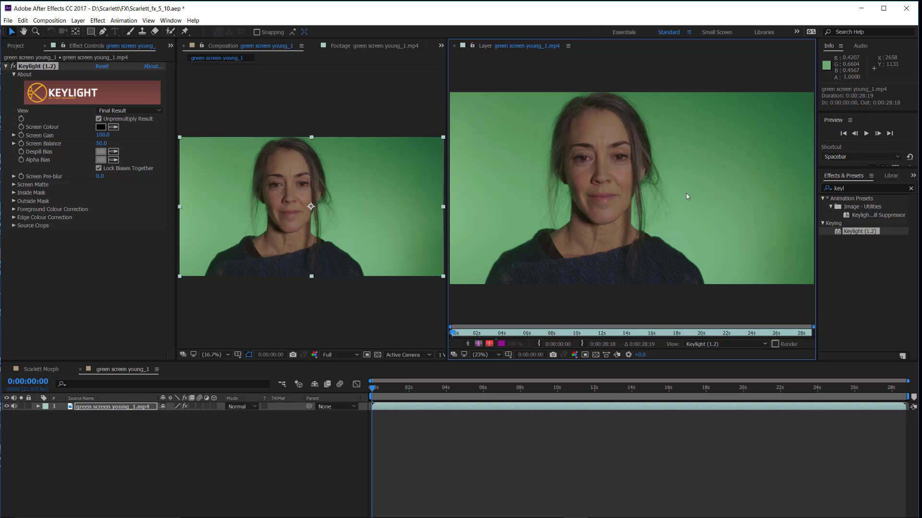
left_click(114, 128)
left_click(117, 109)
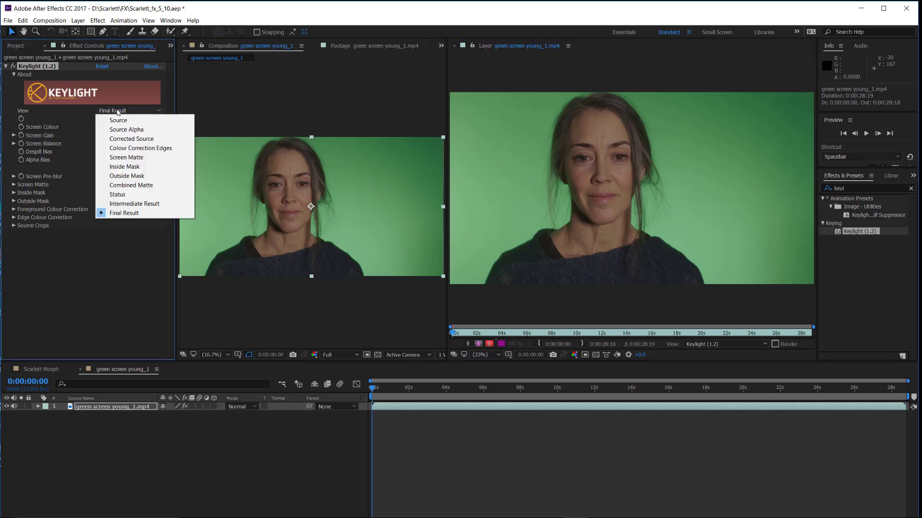
left_click(110, 194)
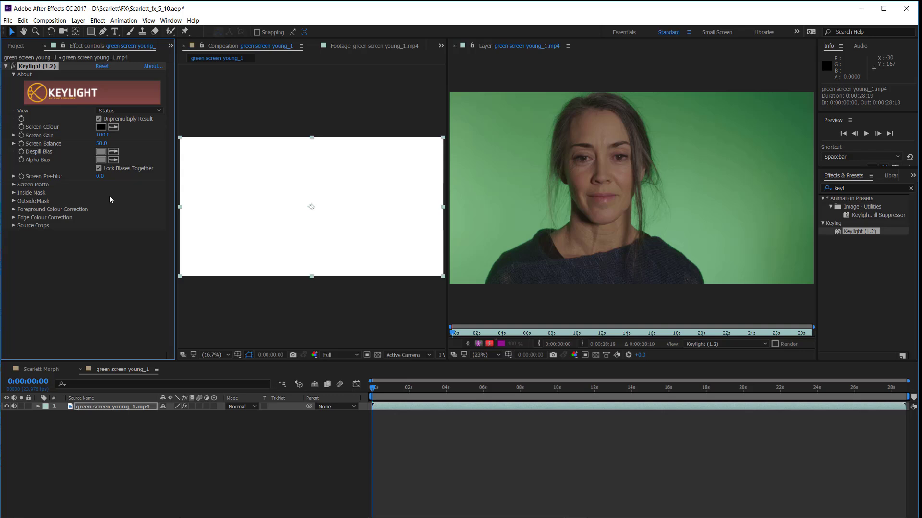
- Sample Keylight's Screen Colour from the green backdrop, trying several spots around the woman's hair and shoulder in the Layer viewer
left_click(113, 127)
left_click(529, 198)
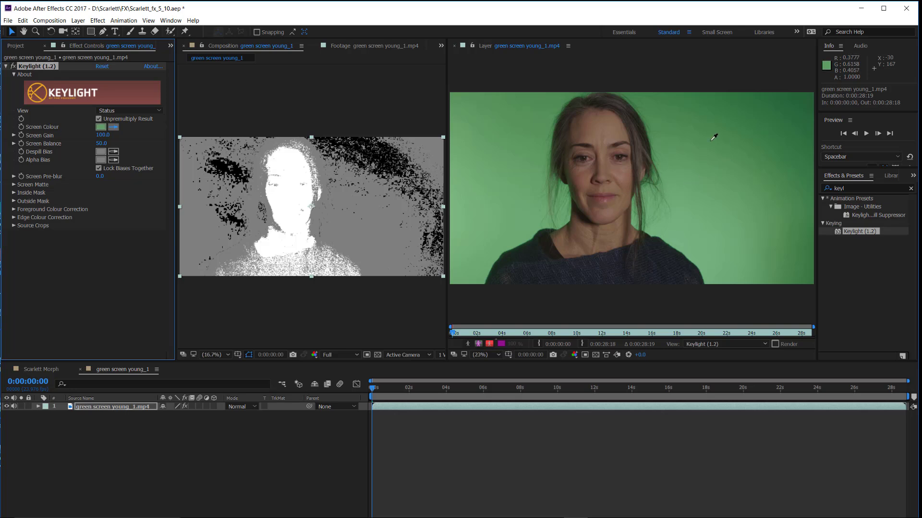
left_click(544, 173)
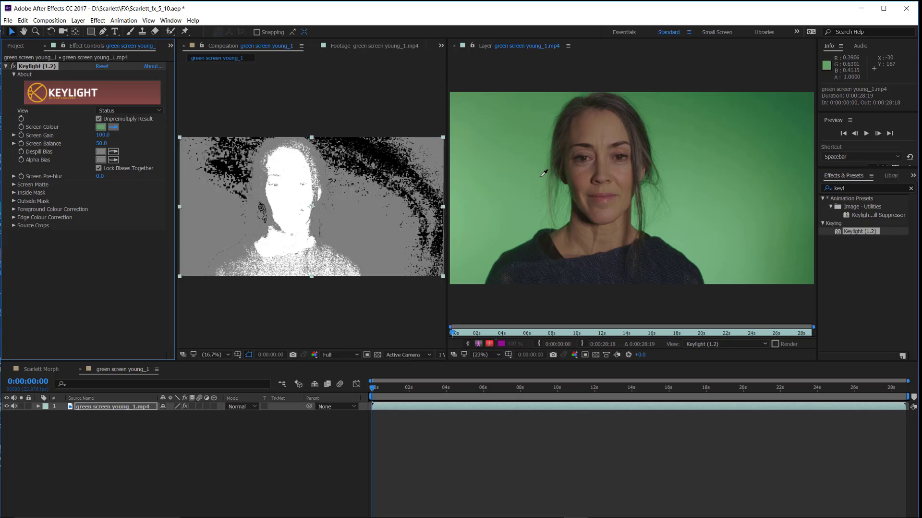
left_click(661, 216)
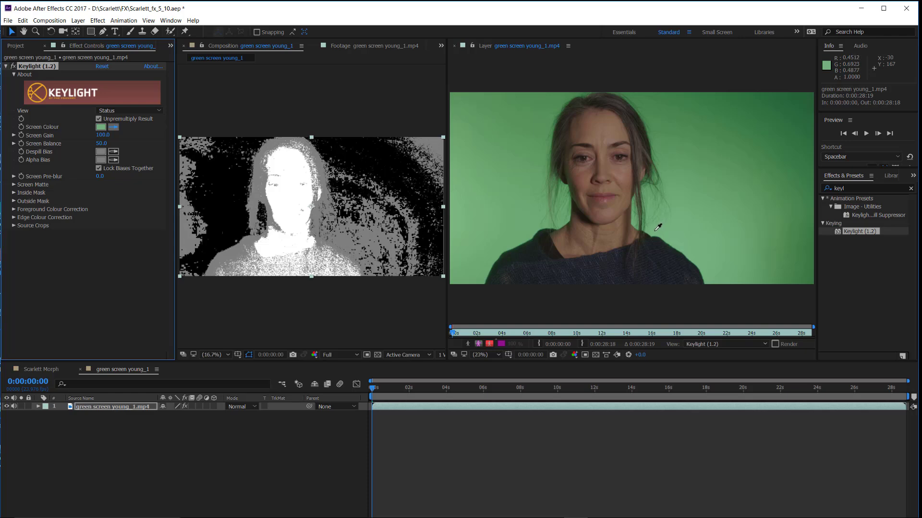
left_click(625, 215)
left_click_drag(625, 216, 681, 235)
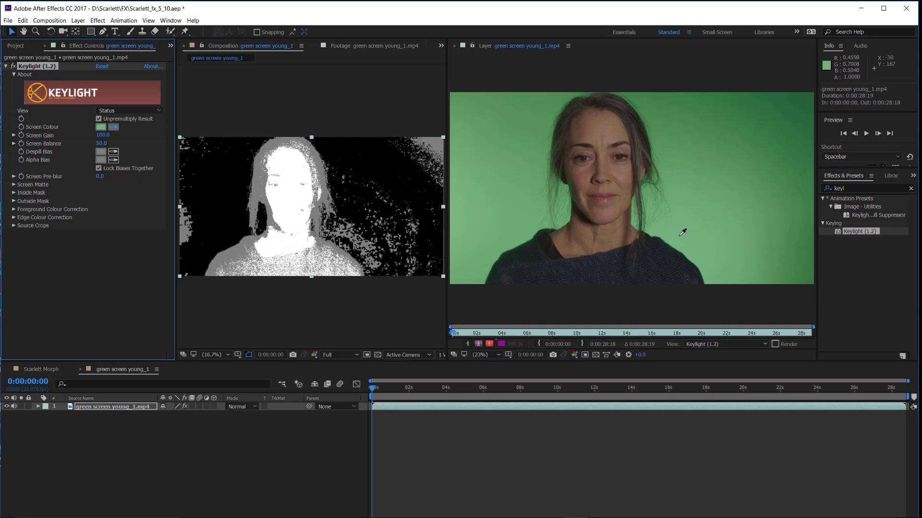
left_click_drag(683, 232, 639, 217)
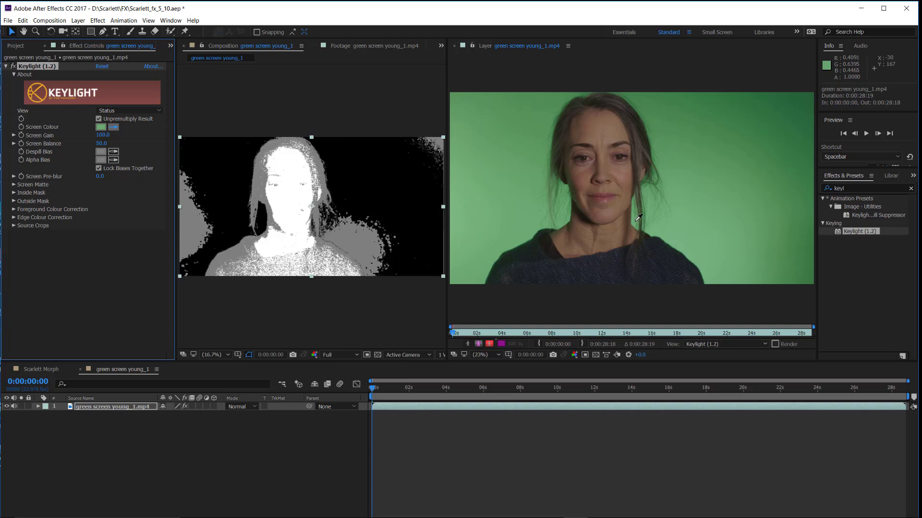
left_click_drag(638, 217, 635, 223)
- Switch Keylight's View to Intermediate Result and expand the Screen Matte settings
left_click(120, 111)
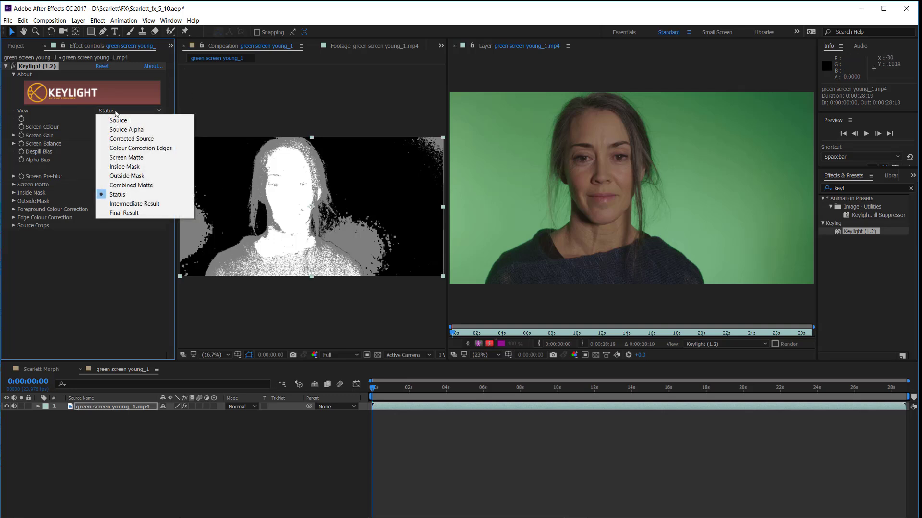
left_click(117, 204)
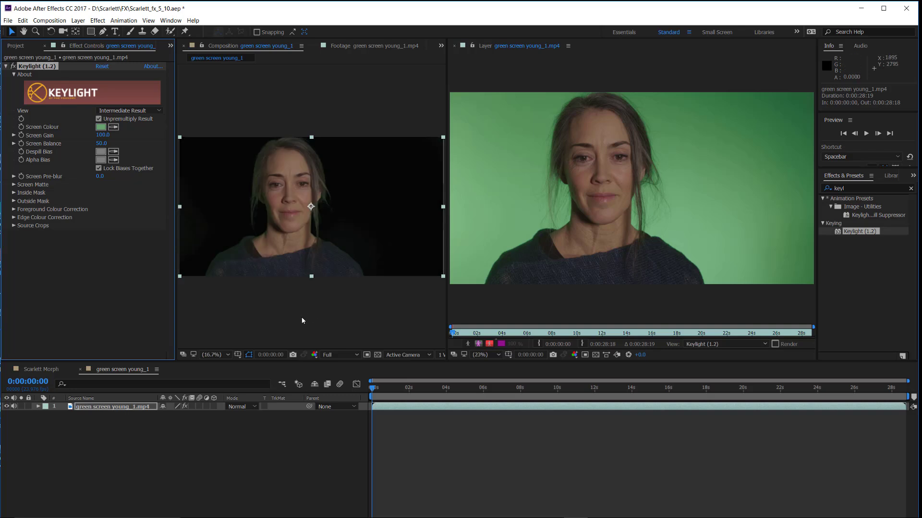
left_click(14, 184)
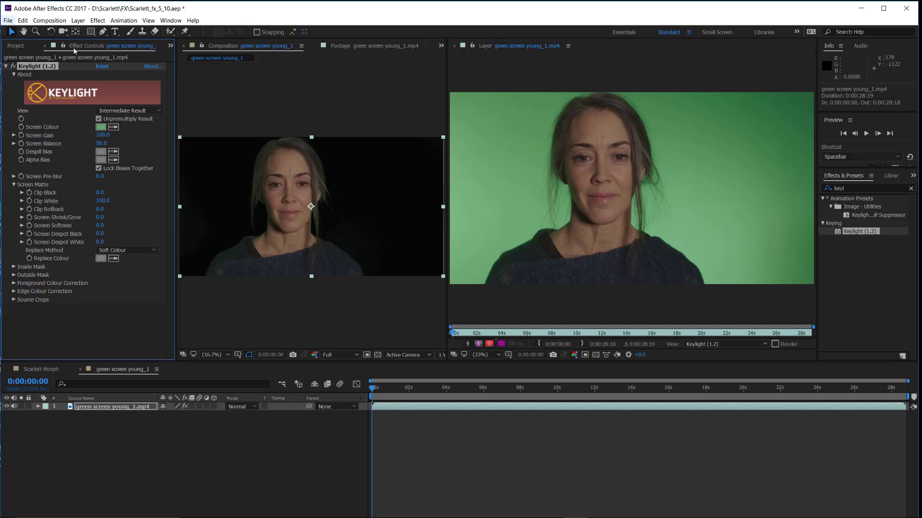
left_click(79, 20)
mouse_move(90, 34)
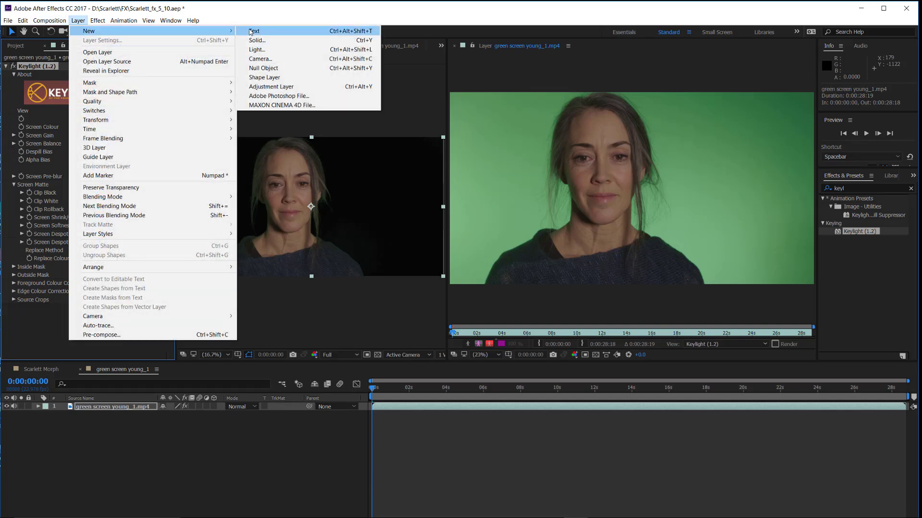
left_click(269, 82)
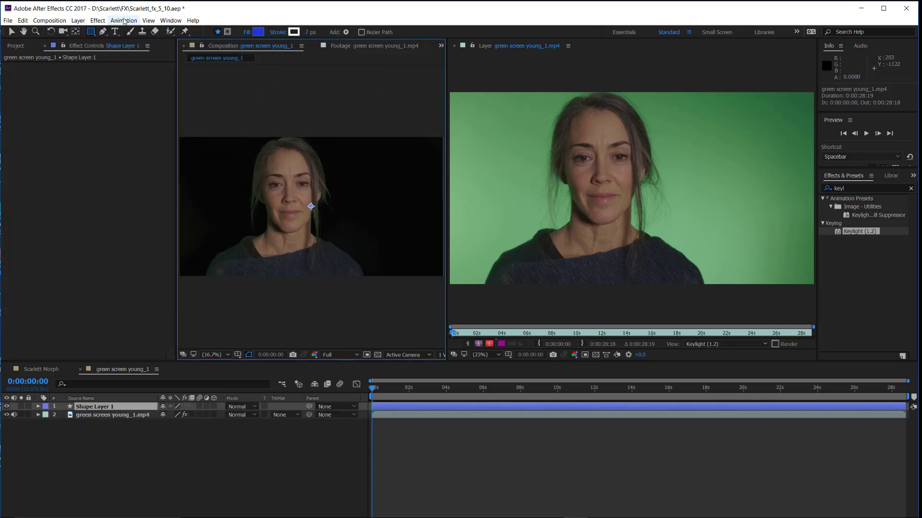
left_click(71, 407)
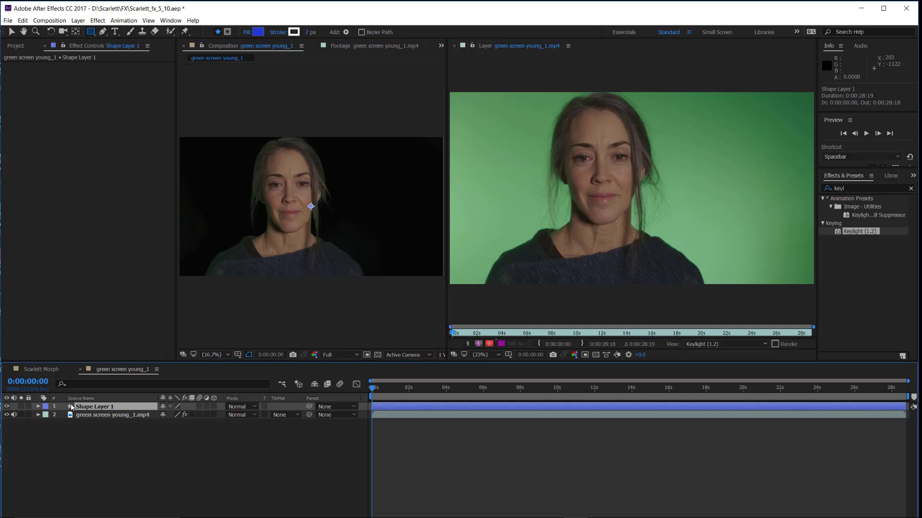
key("Delete")
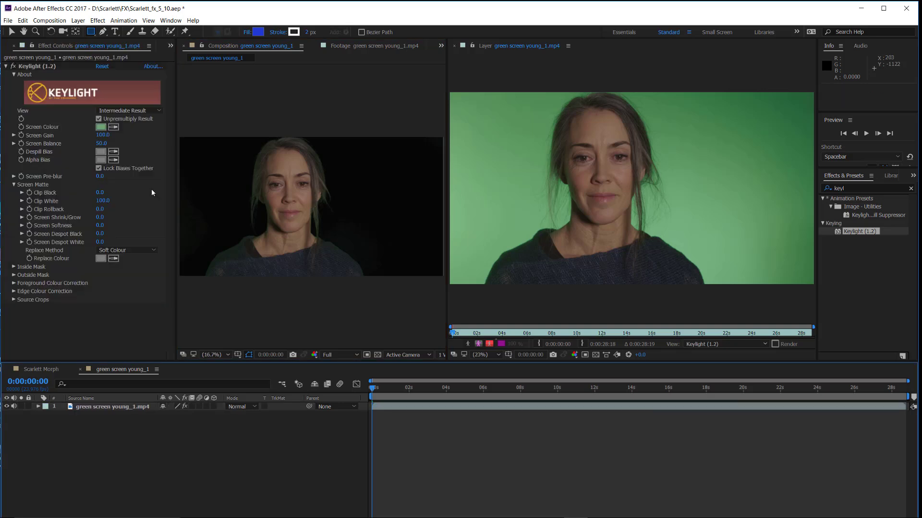
- Create a black 4096 × 2160 px solid layer with the default settings and place it beneath the keyed clip
left_click(76, 20)
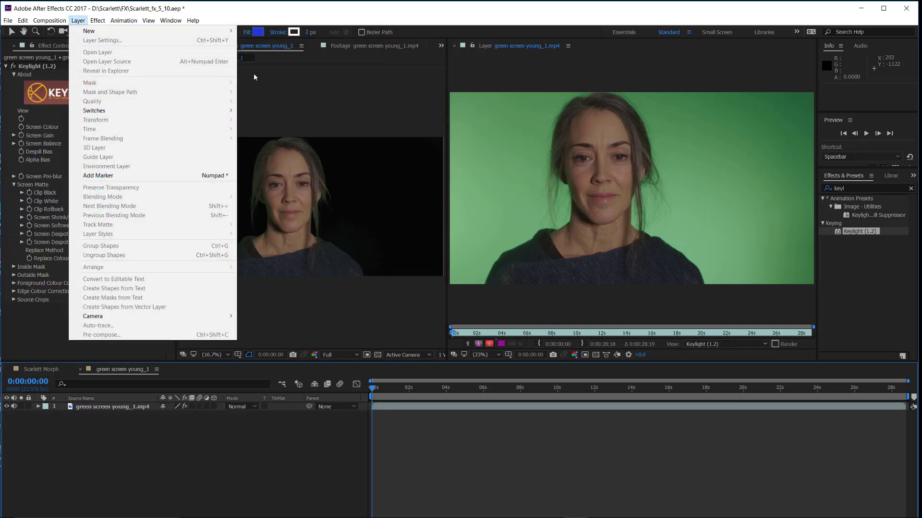
mouse_move(222, 32)
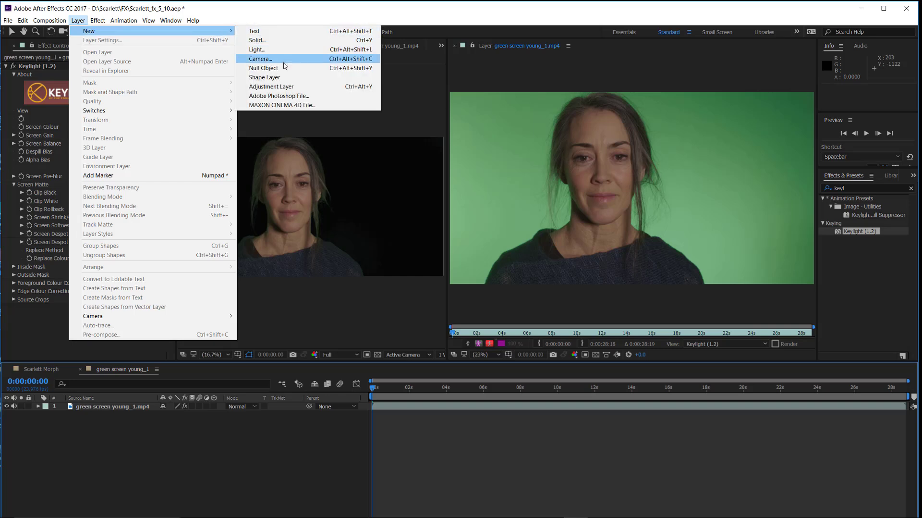
left_click(257, 40)
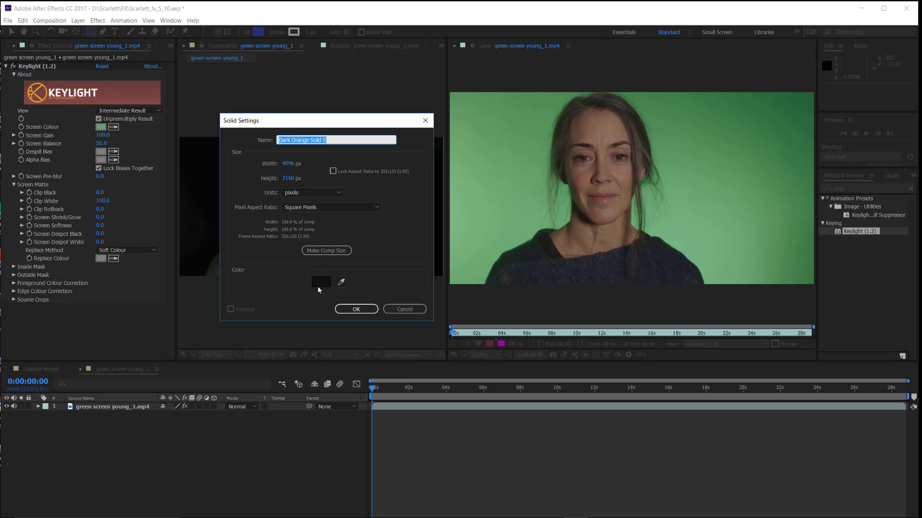
left_click(342, 310)
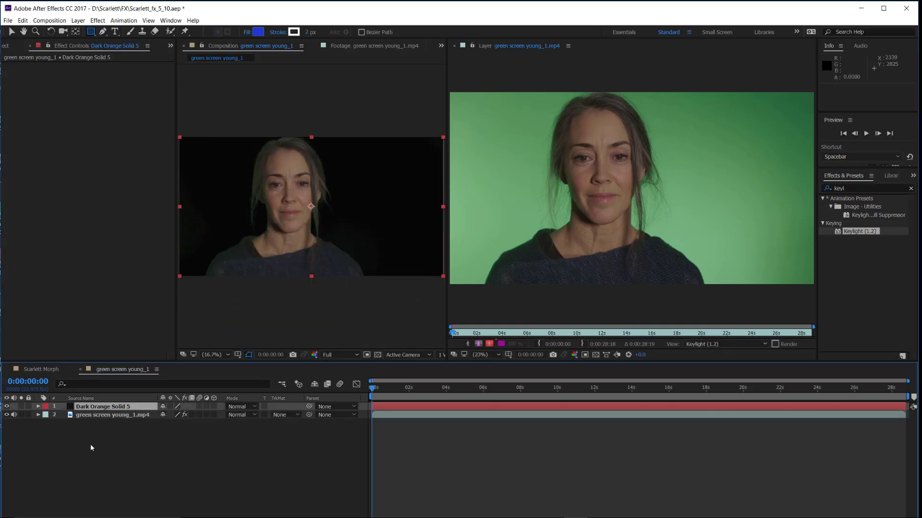
left_click_drag(99, 408, 97, 423)
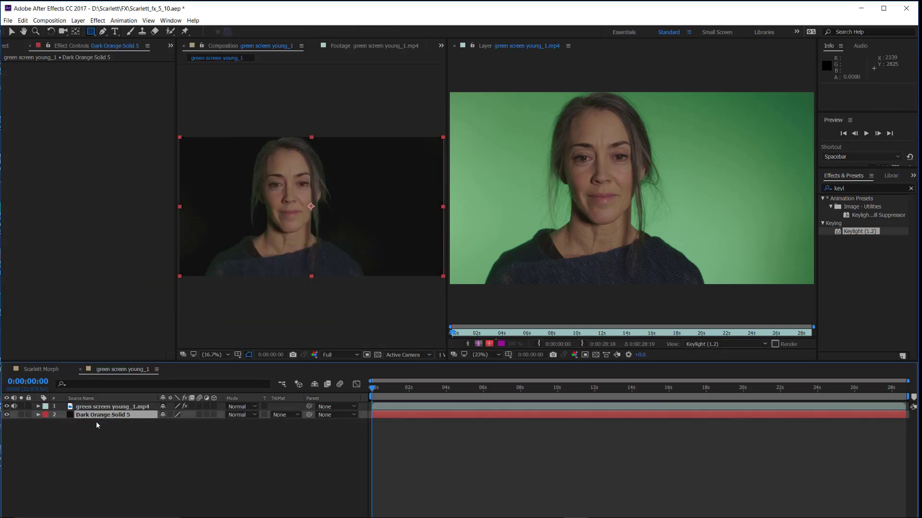
- Apply a Gradient Ramp effect to the solid background layer and enlarge the composition view to inspect the key
right_click(103, 413)
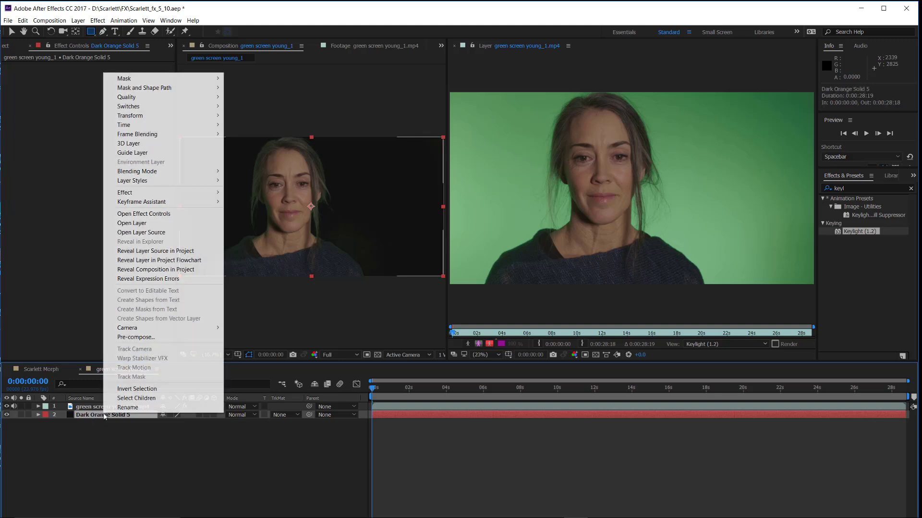
mouse_move(154, 193)
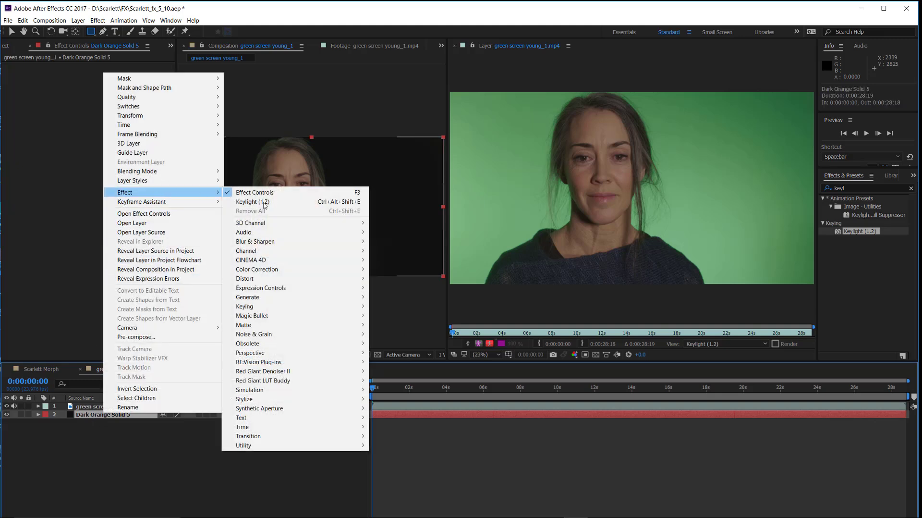
mouse_move(266, 382)
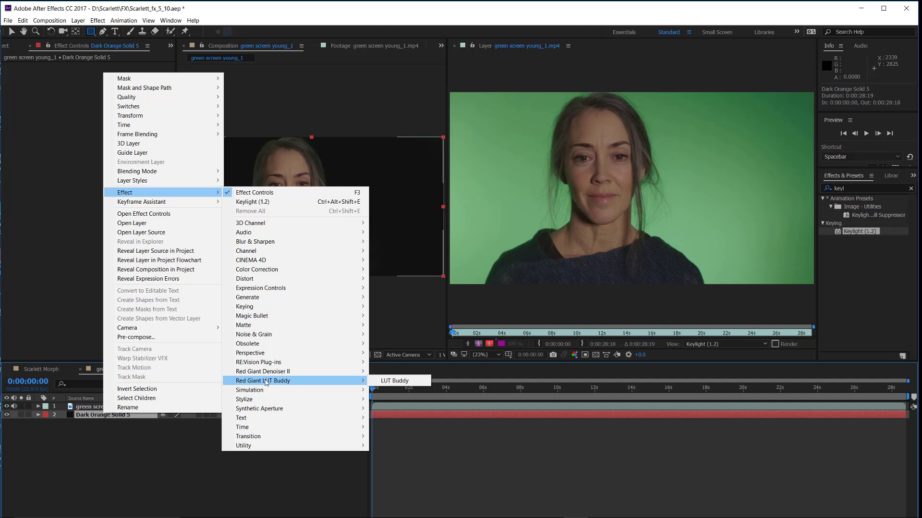
mouse_move(258, 298)
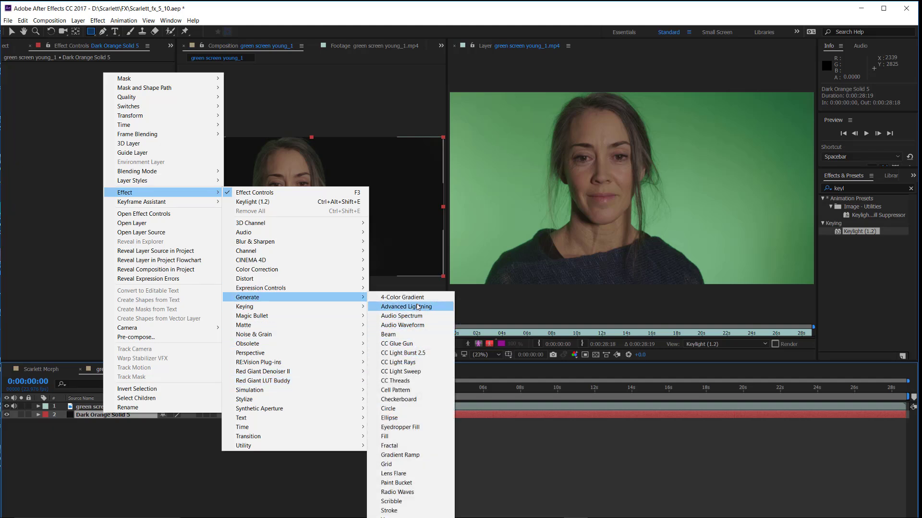
left_click(400, 454)
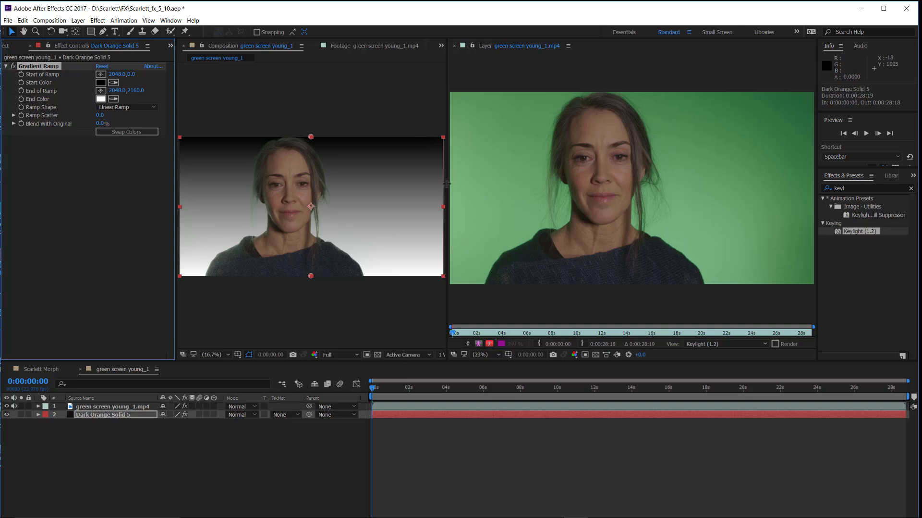
left_click_drag(447, 184, 757, 167)
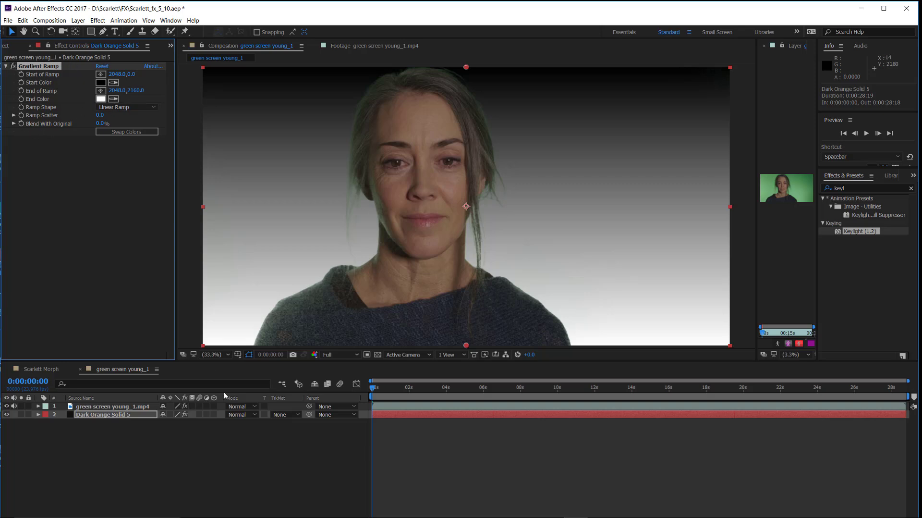
- Set Keylight's View to Status on the green screen young_1.mp4 layer and raise the Screen Matte's Clip Black to 6.0
left_click(127, 406)
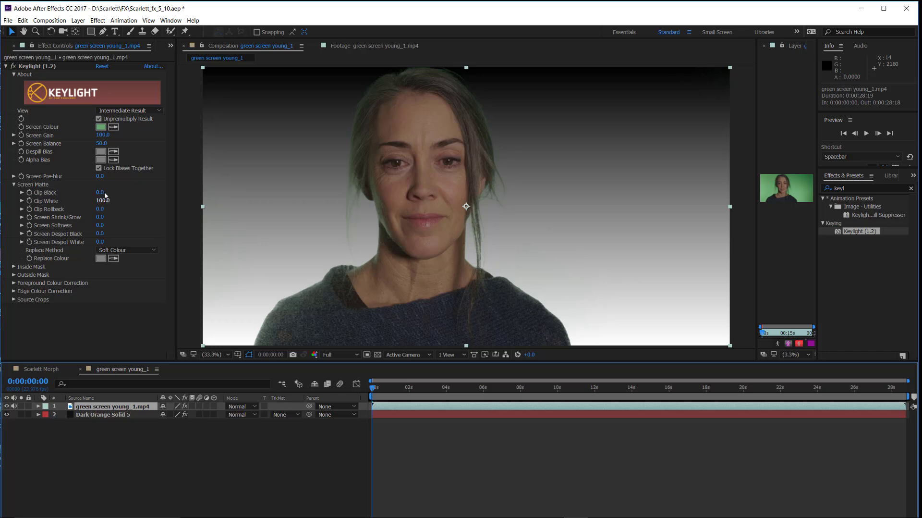
left_click(117, 111)
left_click(119, 195)
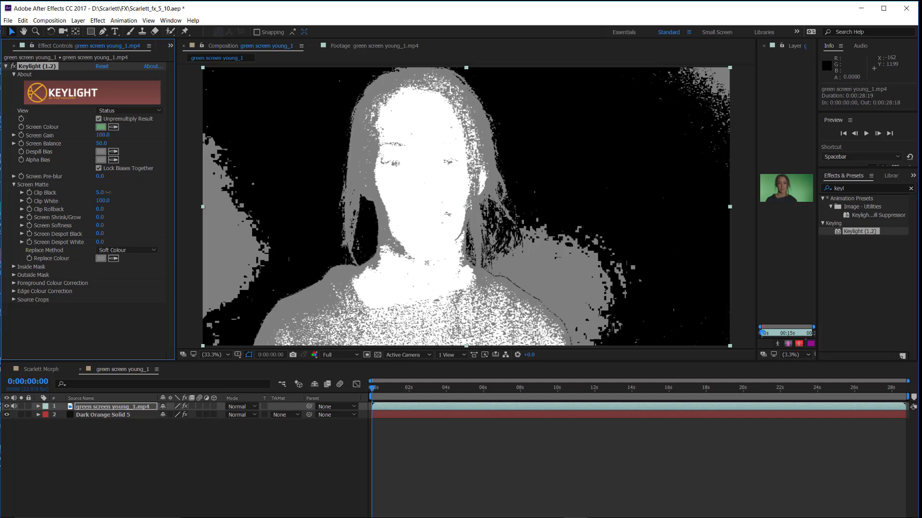
left_click_drag(108, 192, 106, 192)
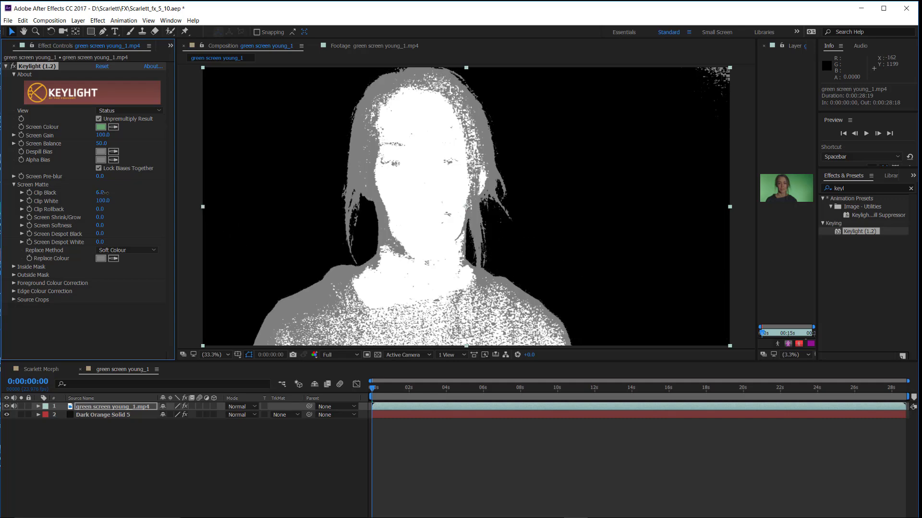
left_click_drag(104, 192, 102, 192)
- Check the keyed clip in Keylight's Intermediate Result view and return the View to Status
left_click(129, 111)
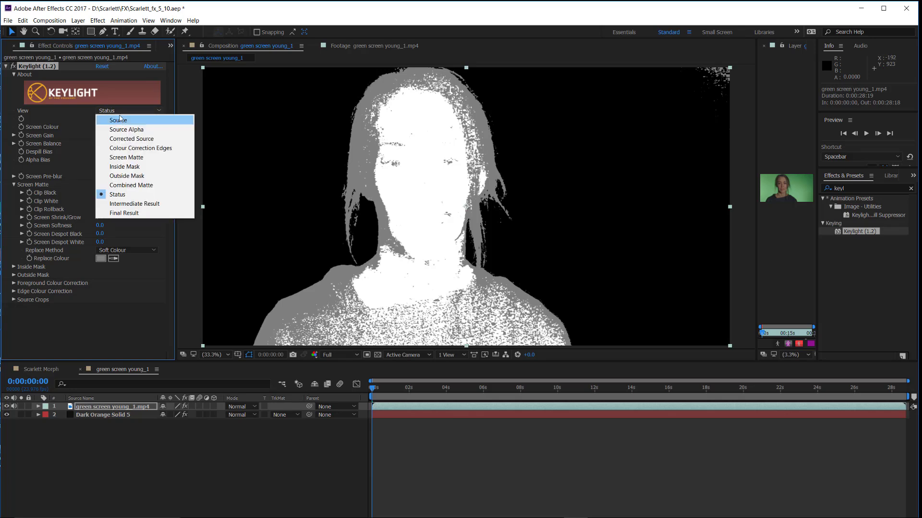
left_click(128, 205)
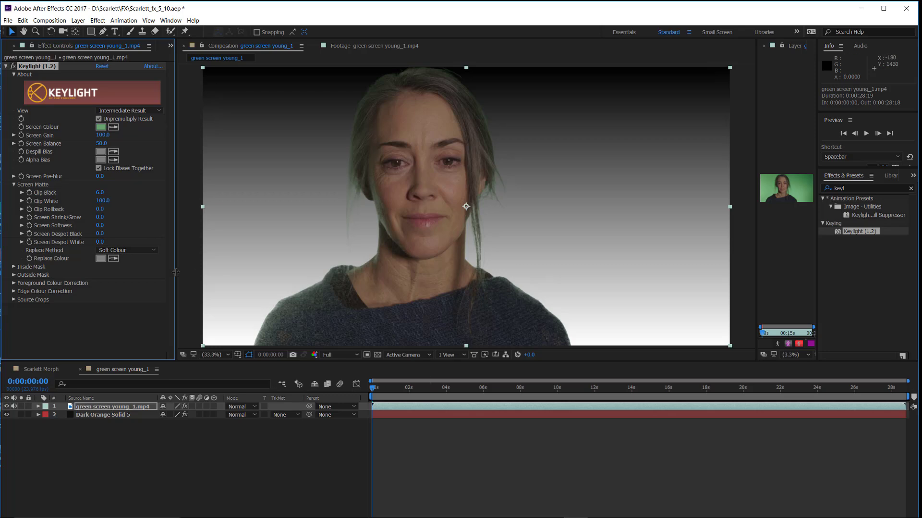
left_click(115, 111)
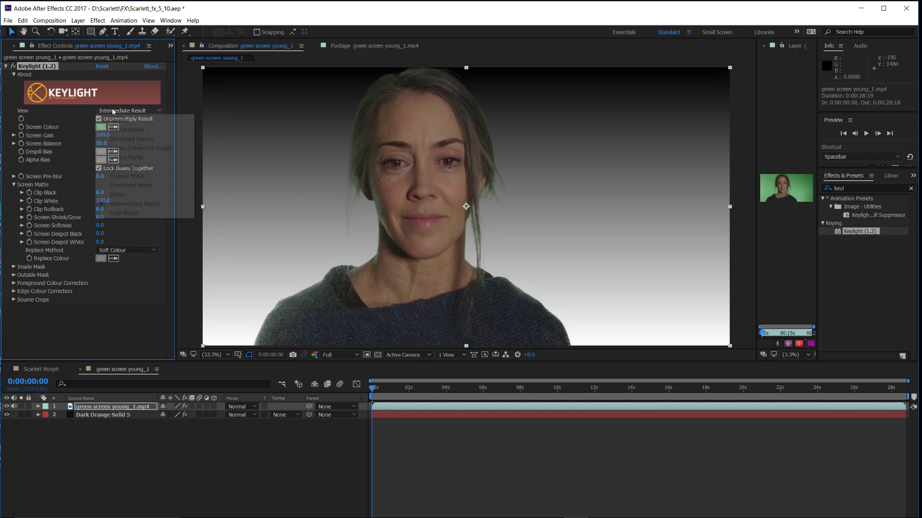
left_click(120, 195)
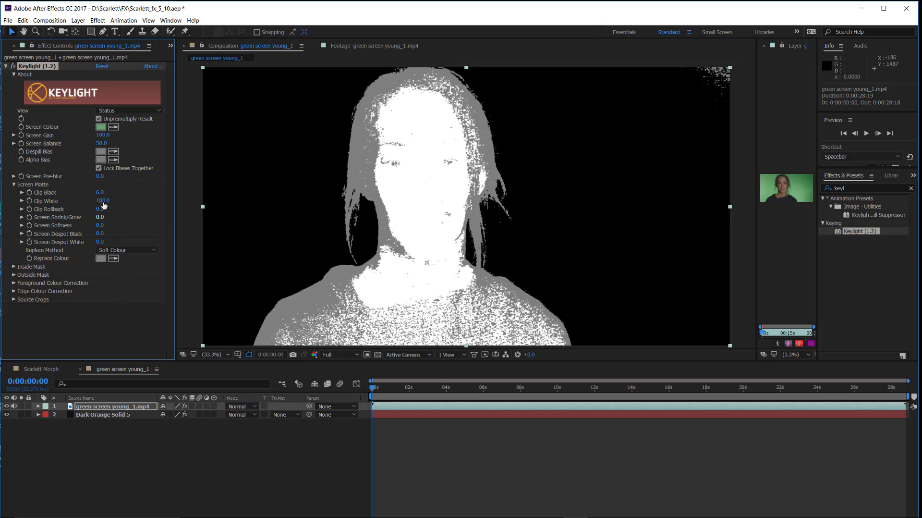
- Lower the Screen Matte's Clip White to 82.0 and check the key in Intermediate Result before returning the View to Status
left_click_drag(104, 204, 94, 201)
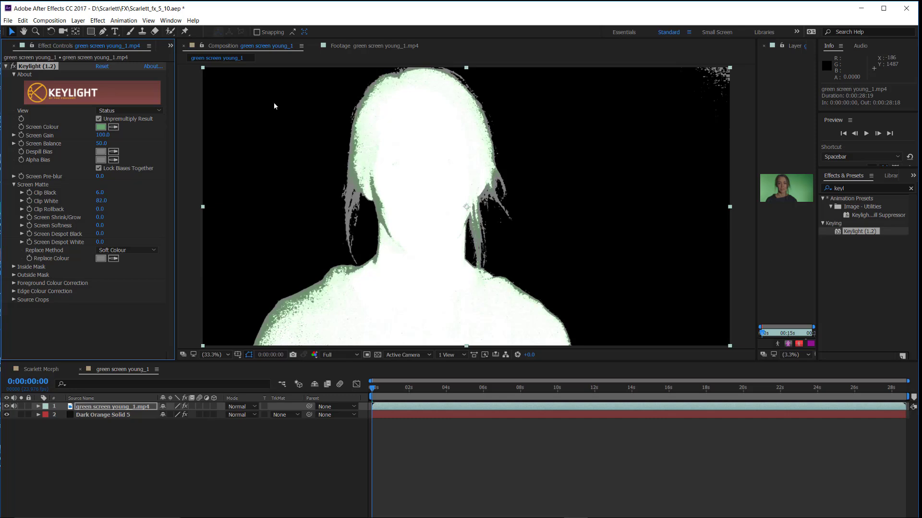
left_click(107, 112)
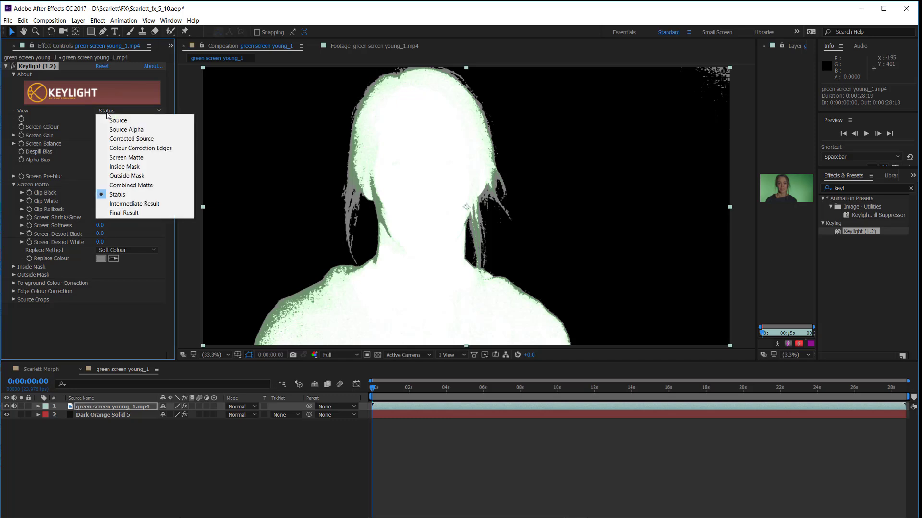
left_click(131, 204)
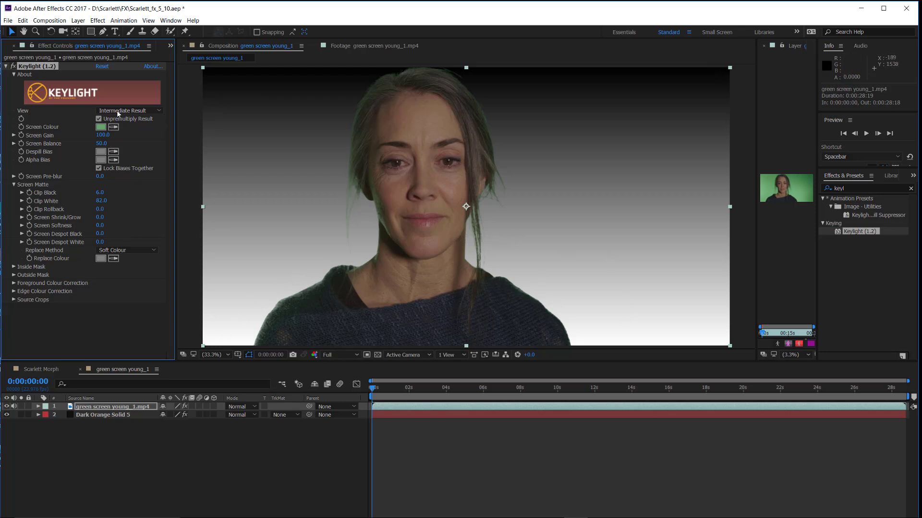
left_click(118, 113)
left_click(119, 191)
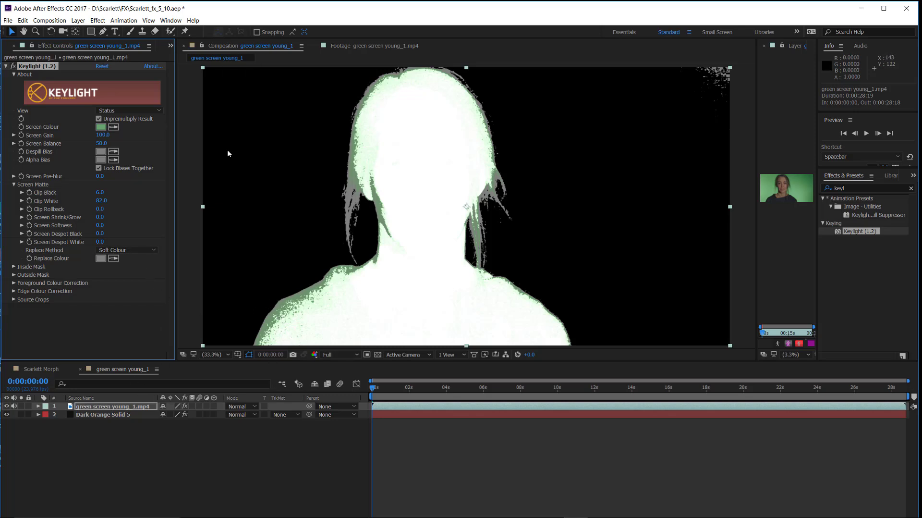
- With the composition at 25% magnification, draw a closed Pen tool mask loosely around the woman's silhouette on the green screen young_1.mp4 layer
left_click(212, 356)
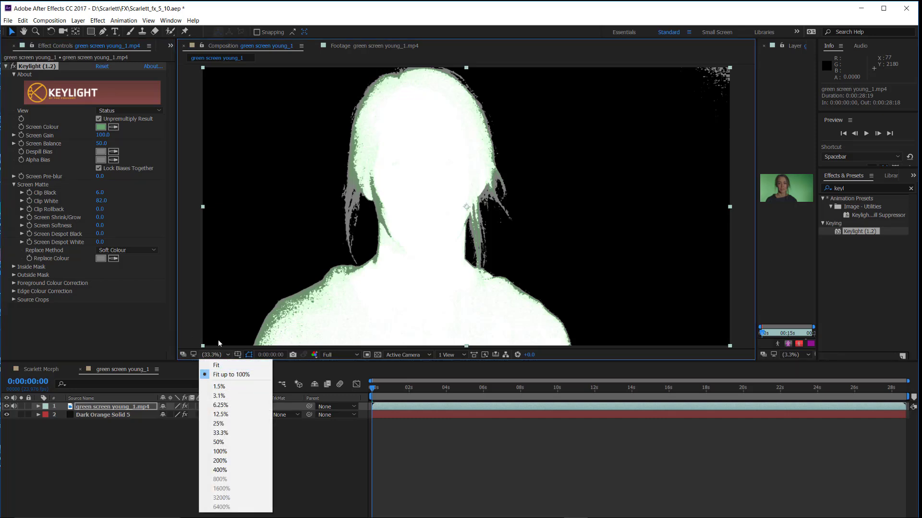
left_click(219, 423)
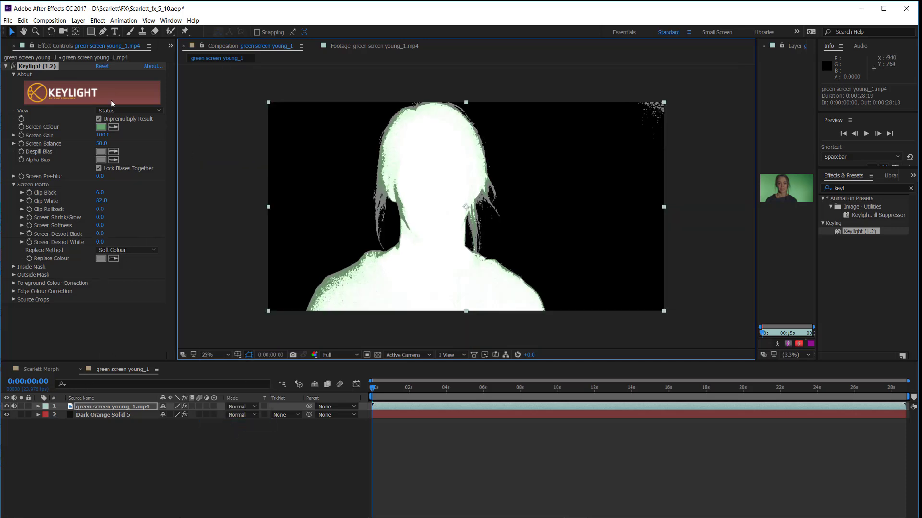
left_click(82, 420)
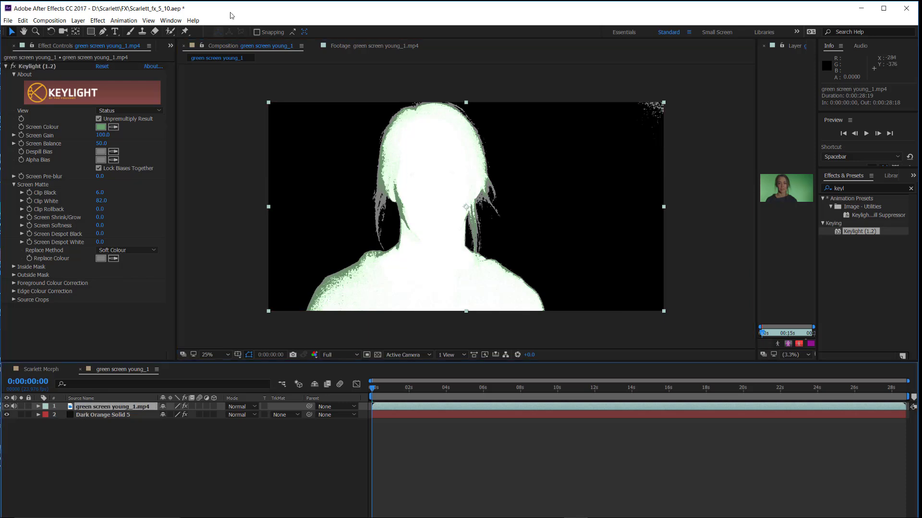
left_click(102, 32)
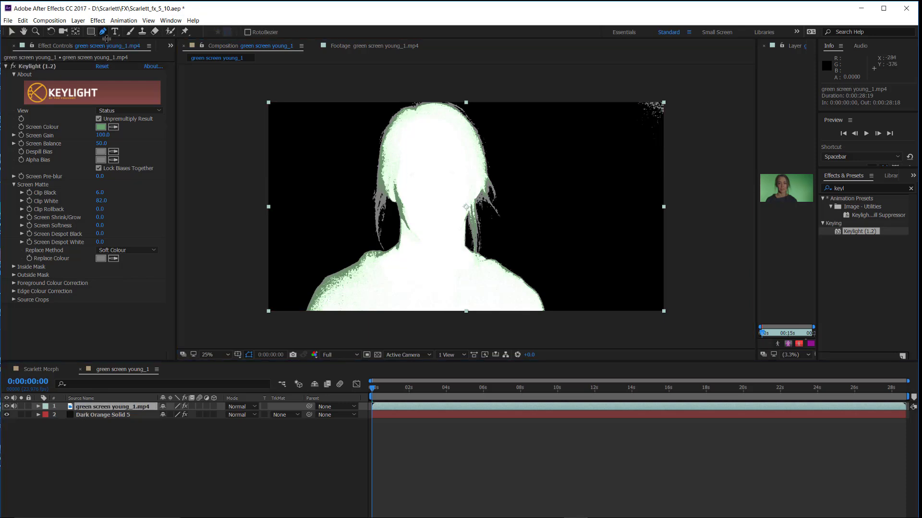
left_click(297, 318)
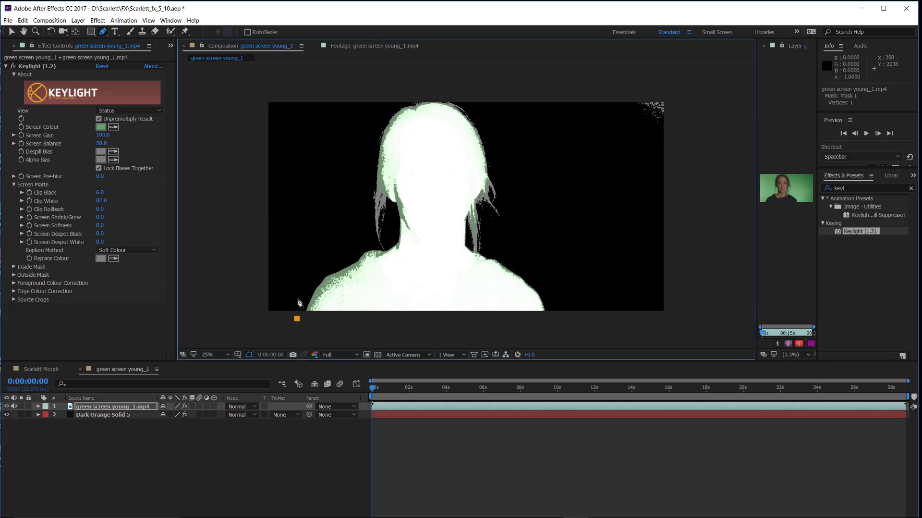
left_click(298, 299)
left_click(304, 282)
left_click(319, 265)
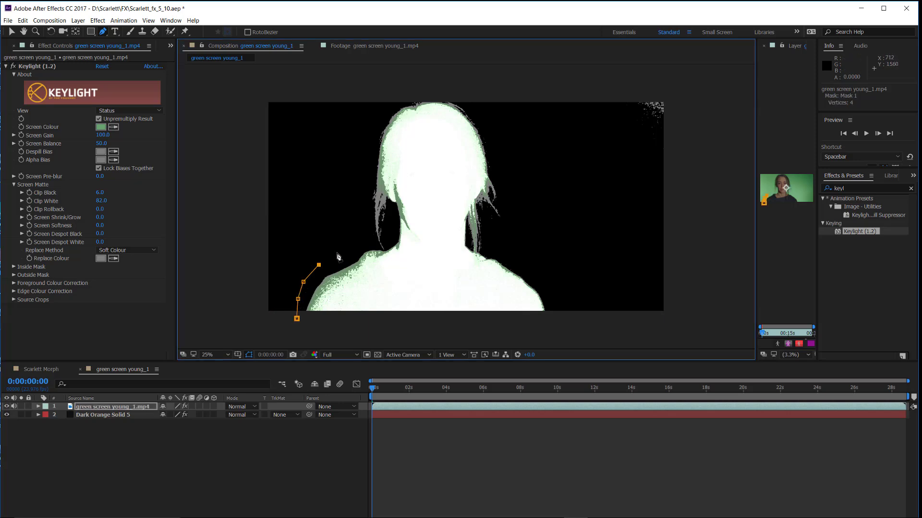
left_click(337, 252)
left_click(352, 246)
left_click(359, 238)
left_click(361, 217)
left_click(360, 196)
left_click(356, 178)
left_click(359, 158)
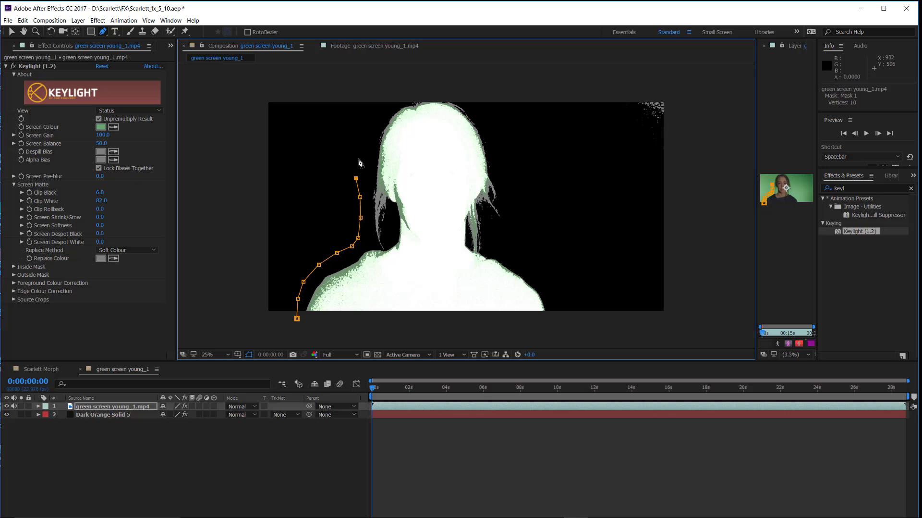
left_click(363, 136)
left_click(376, 103)
left_click(402, 91)
left_click(454, 86)
left_click(495, 101)
left_click(507, 121)
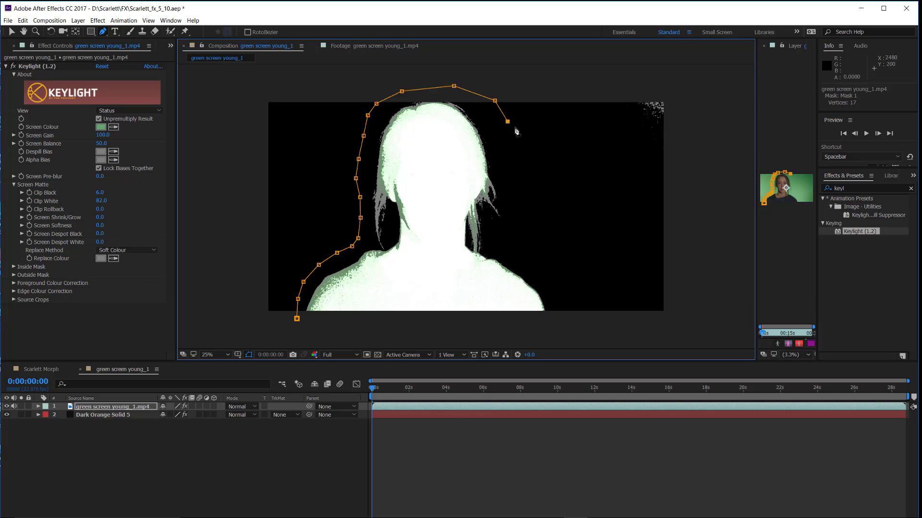
left_click(530, 145)
left_click(546, 171)
left_click(546, 171)
left_click(551, 194)
left_click(556, 216)
left_click(556, 233)
left_click(548, 253)
left_click(550, 272)
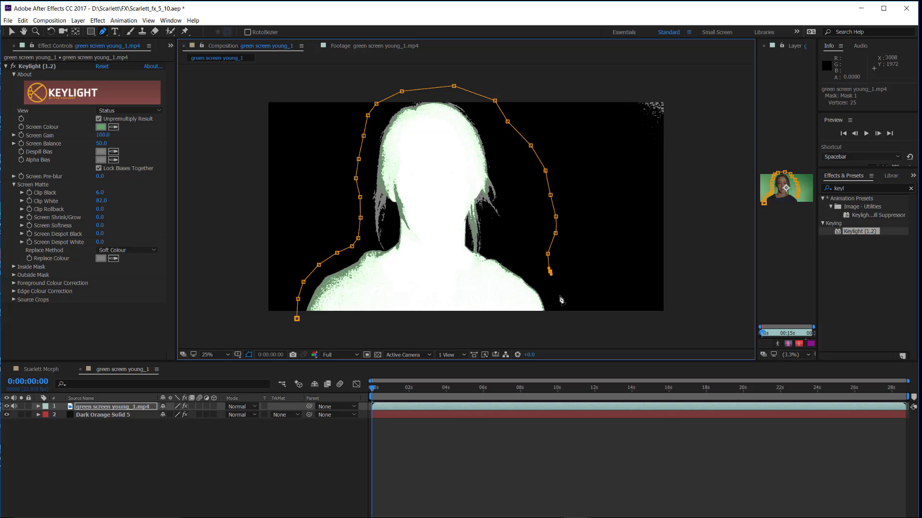
left_click(558, 293)
left_click(566, 312)
left_click(564, 325)
left_click(298, 318)
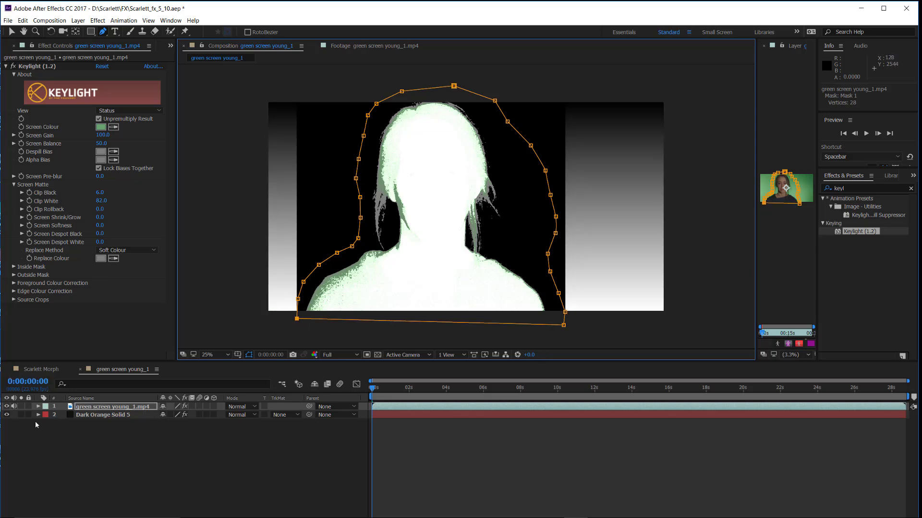
- Expand the clip's masks and step through the footage to 0:00:17:02 to check whether her silhouette stays inside Mask 1
left_click(37, 407)
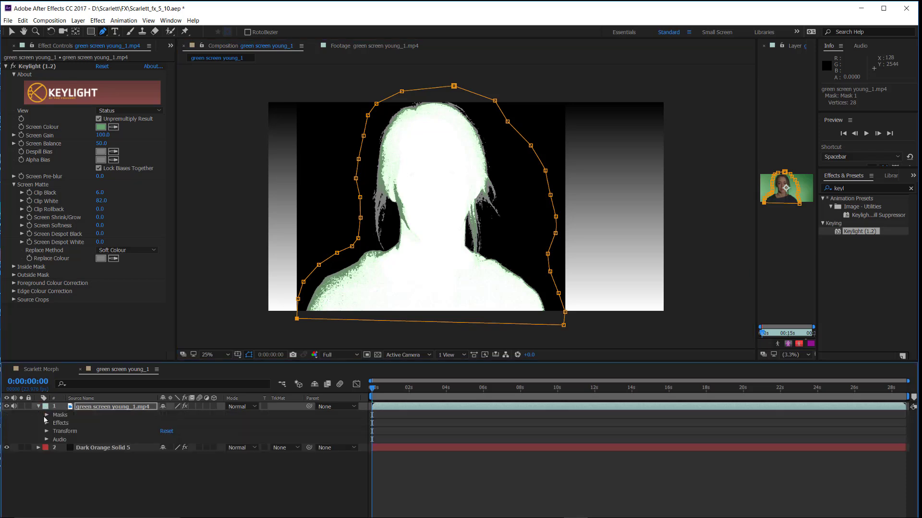
left_click(46, 415)
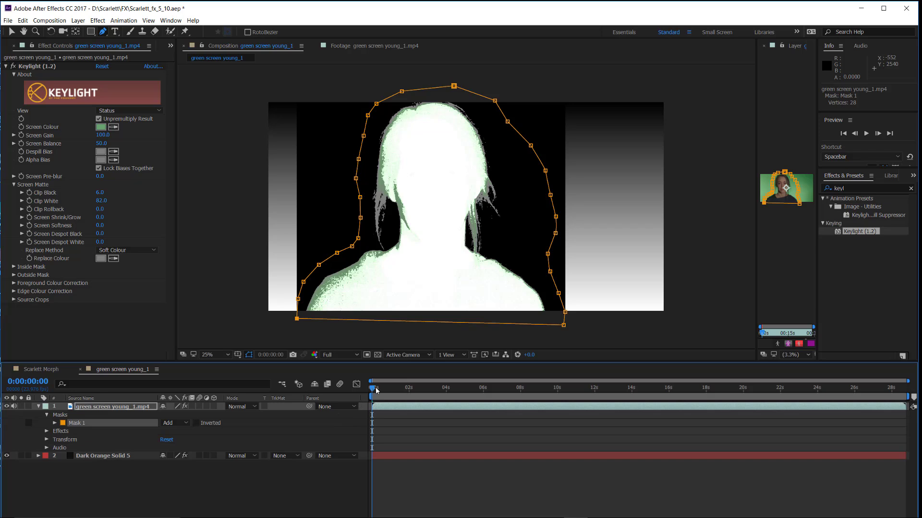
left_click_drag(374, 389, 423, 391)
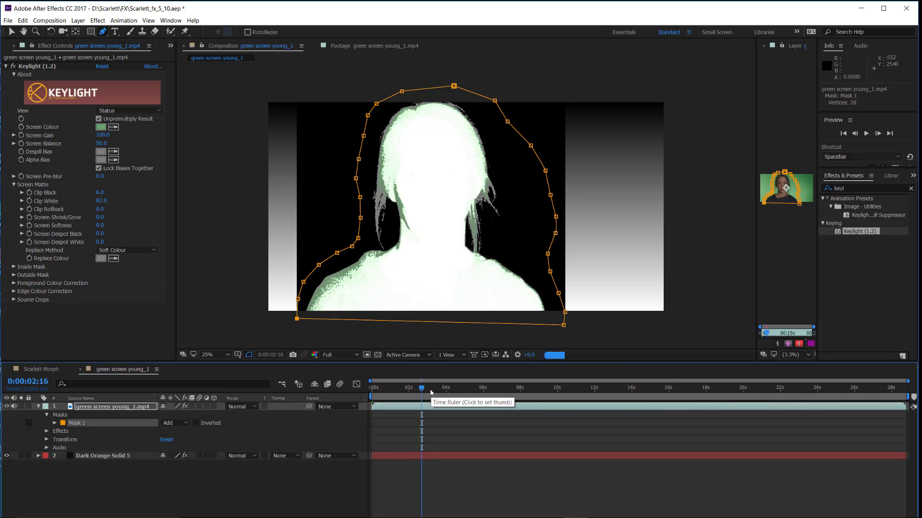
left_click(443, 389)
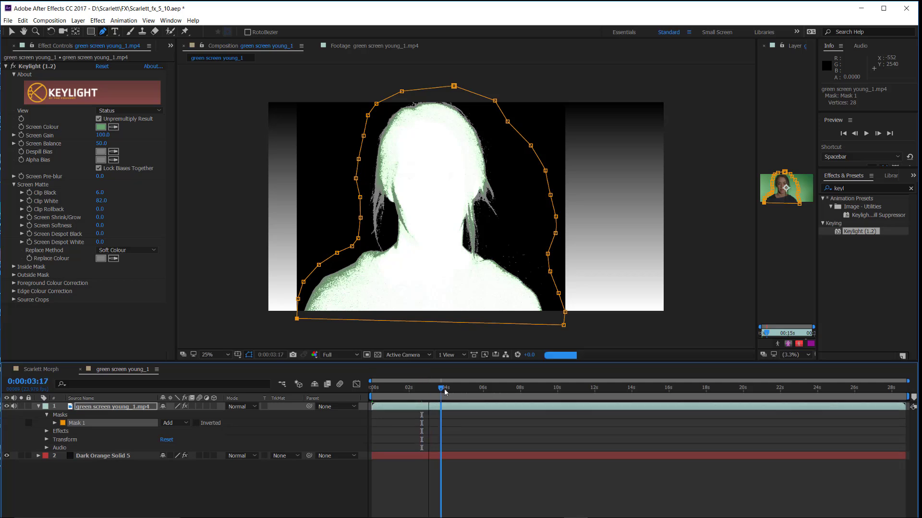
left_click(488, 390)
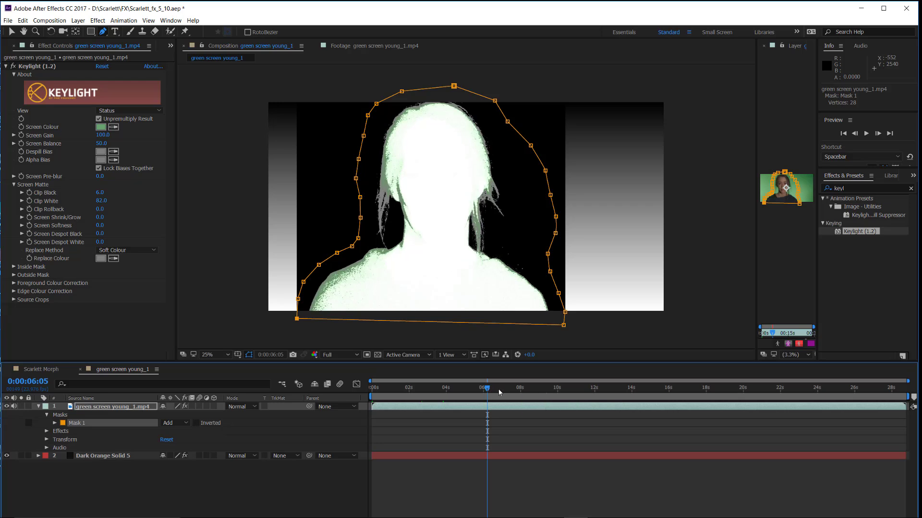
left_click(525, 388)
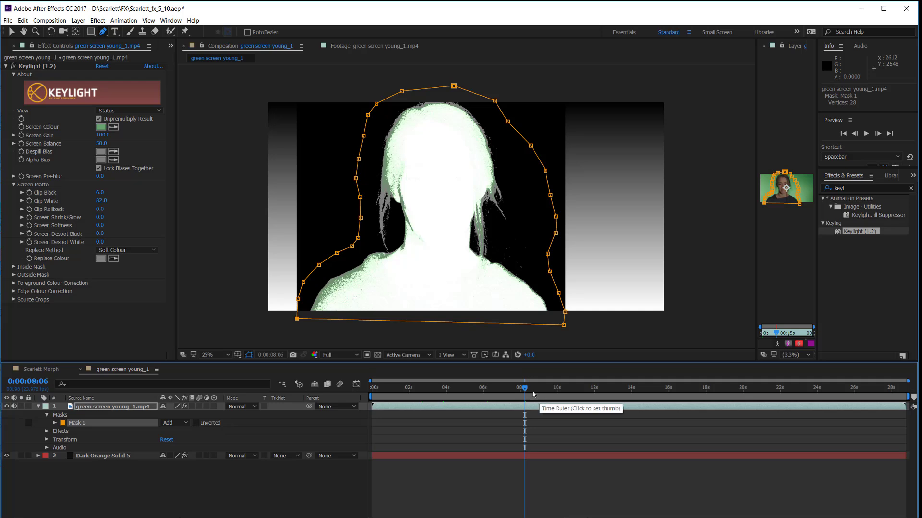
left_click_drag(526, 393, 558, 393)
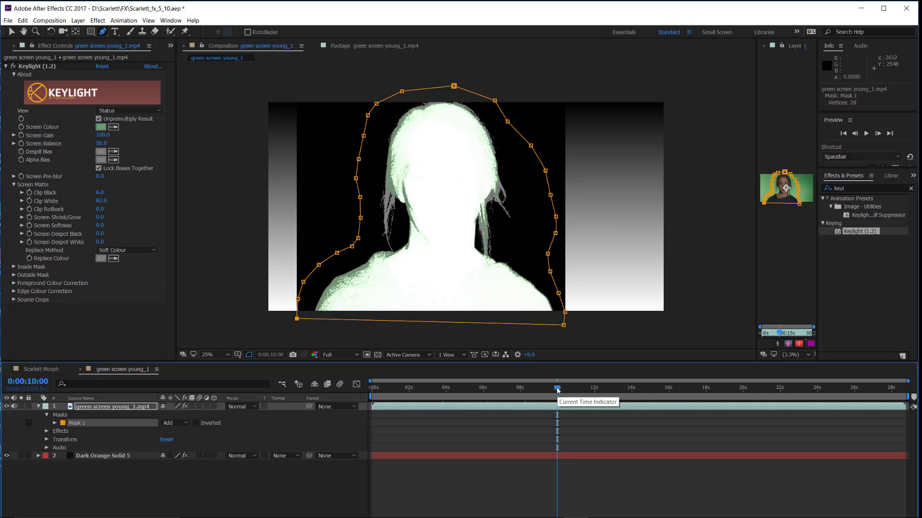
left_click_drag(557, 390, 602, 389)
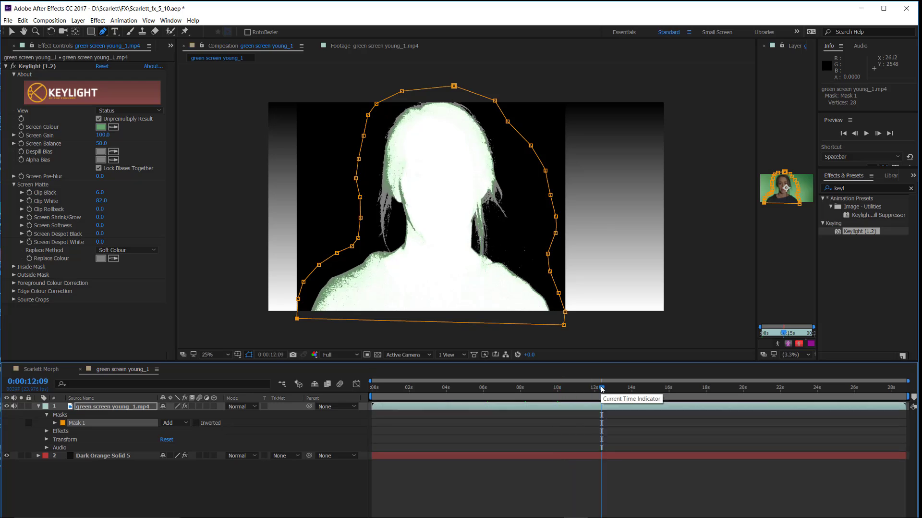
left_click_drag(603, 389, 640, 390)
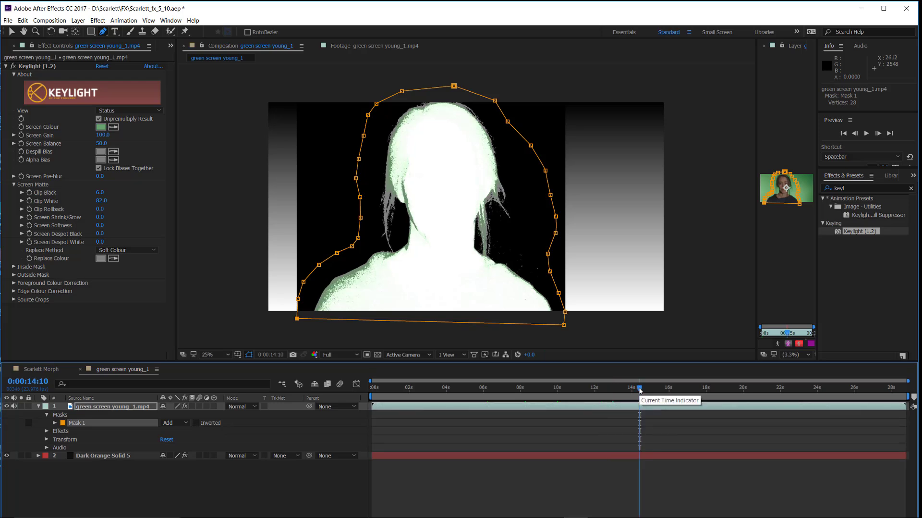
left_click(690, 388)
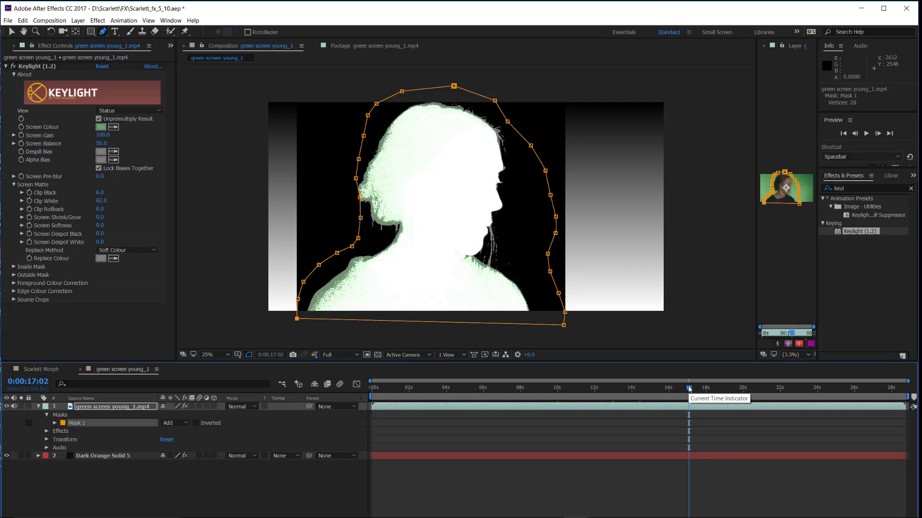
- At 0:00:16:20, move the Mask 1 points behind the woman's head outward to clear her hair
left_click(685, 388)
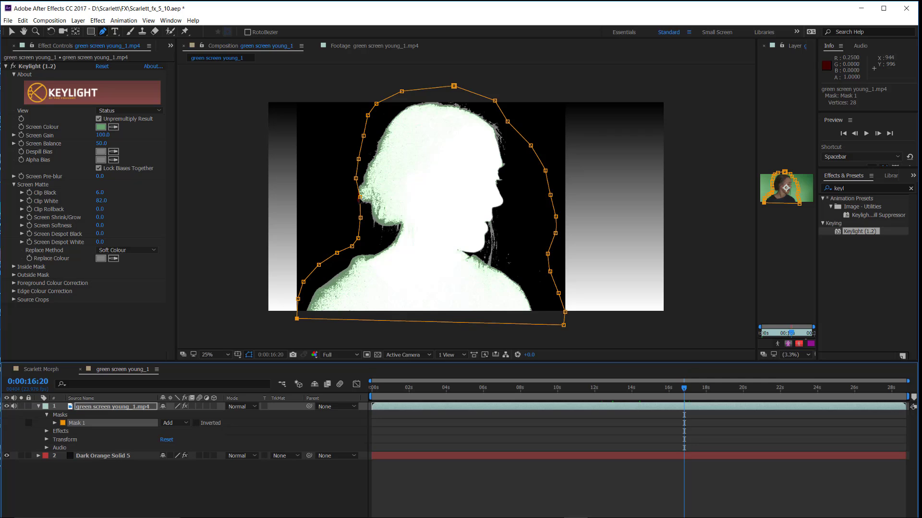
left_click(360, 197)
left_click_drag(360, 196, 351, 153)
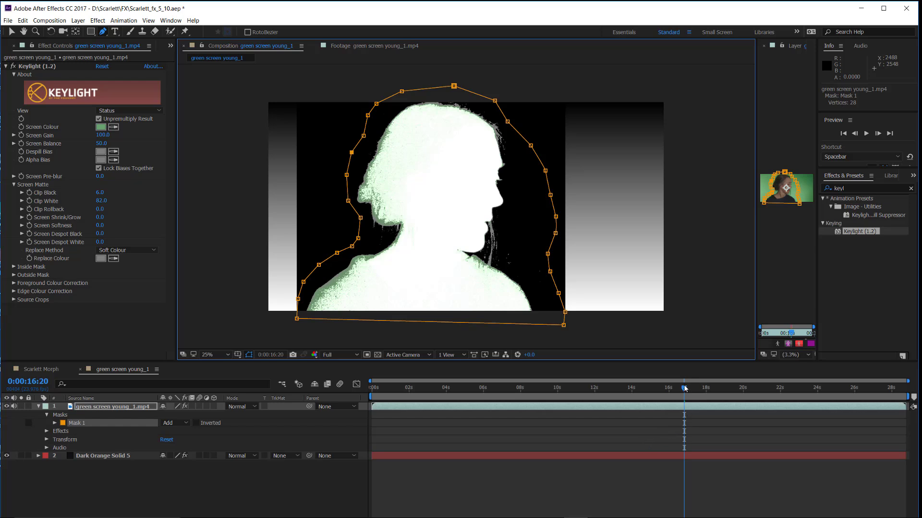
- At 0:00:20:02 and 0:00:21:17, move the Mask 1 points behind the woman's head and neck outward to clear her hair
left_click_drag(686, 388, 701, 388)
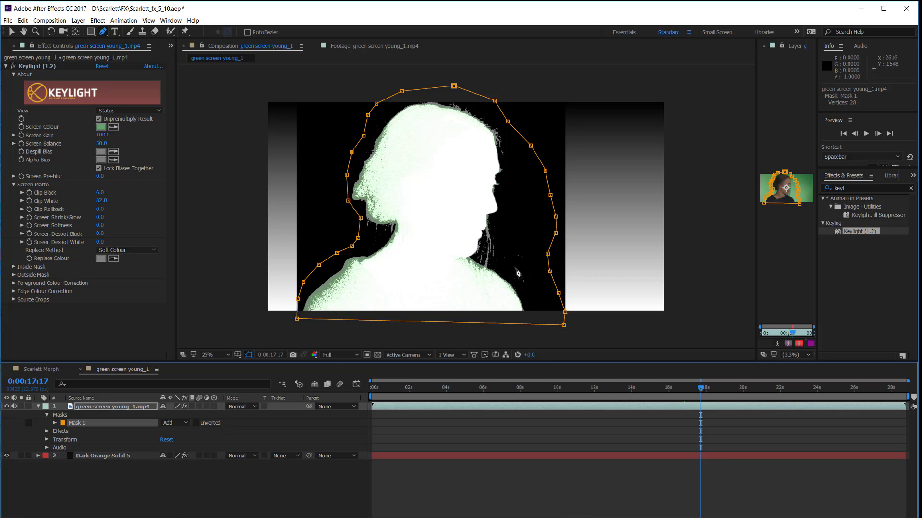
left_click(724, 391)
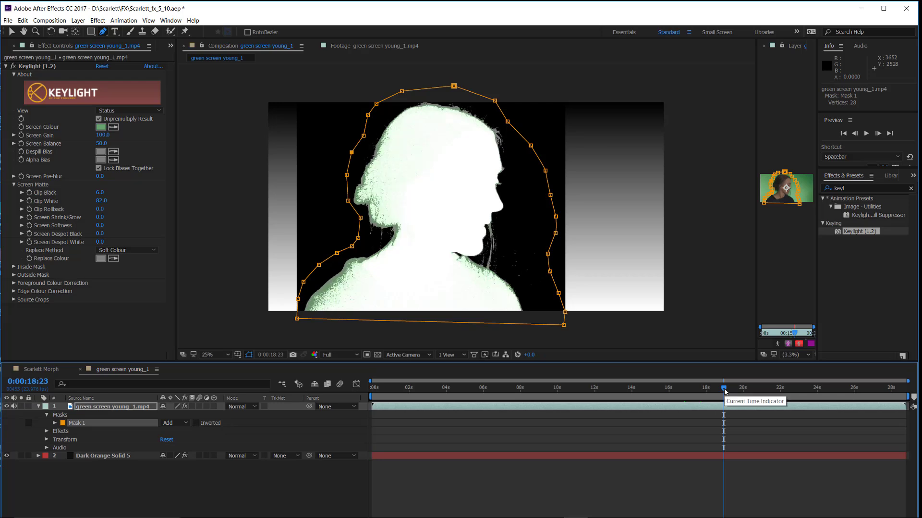
left_click_drag(725, 391, 746, 390)
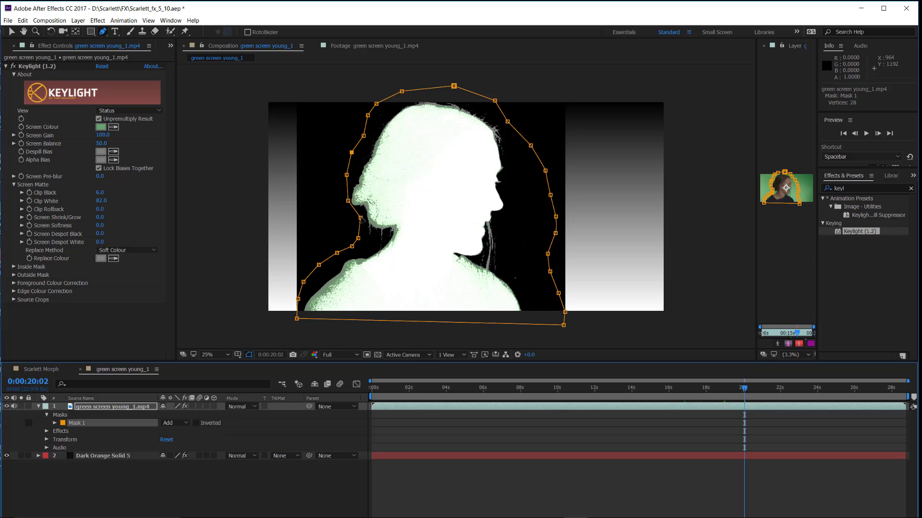
left_click_drag(361, 217, 342, 200)
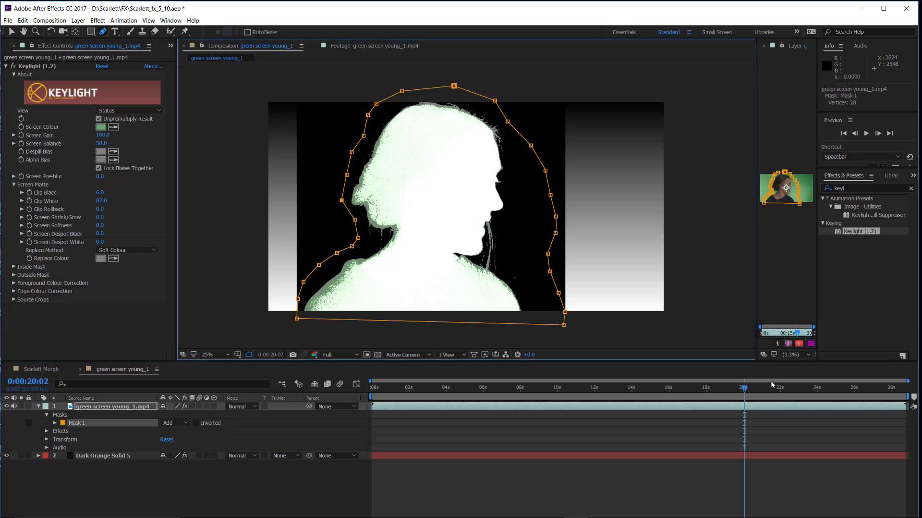
left_click_drag(745, 389, 775, 387)
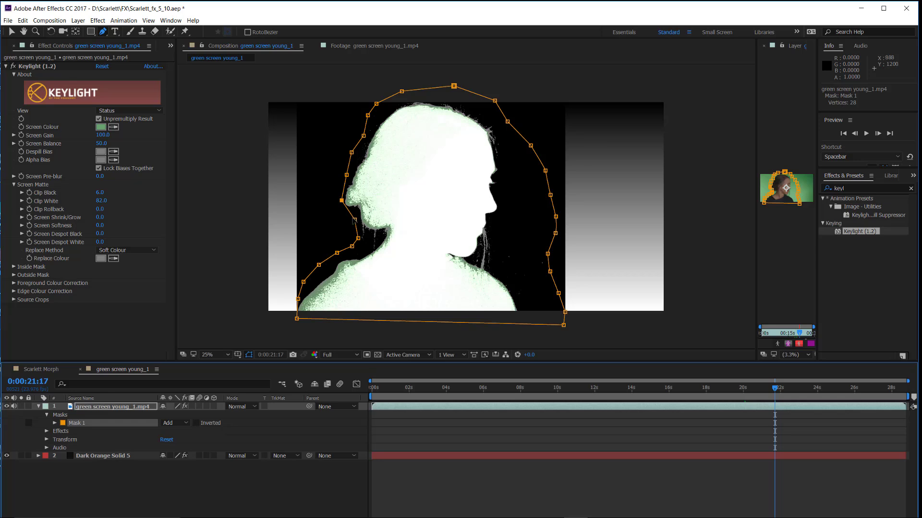
left_click_drag(354, 221, 341, 173)
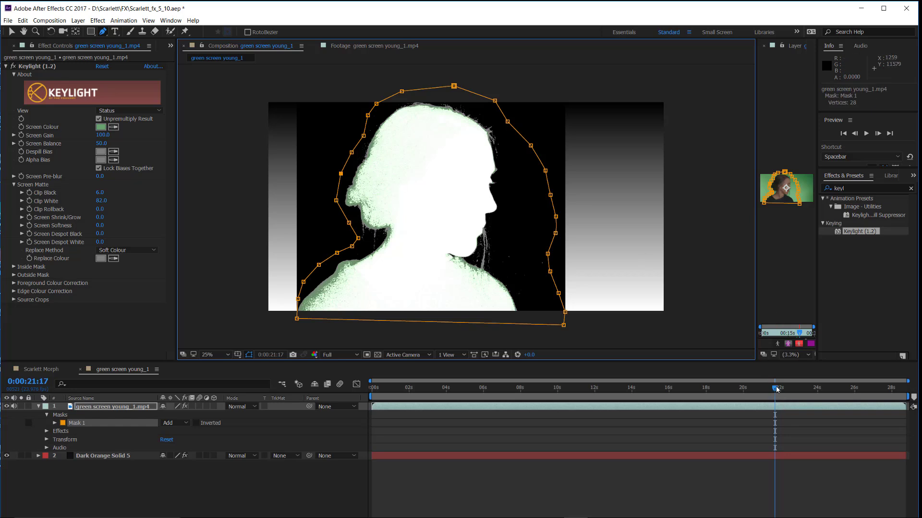
- At 0:00:16:00, pull the Mask 1 points on the face side inward, following her hair and shoulder more closely
left_click_drag(777, 388, 792, 387)
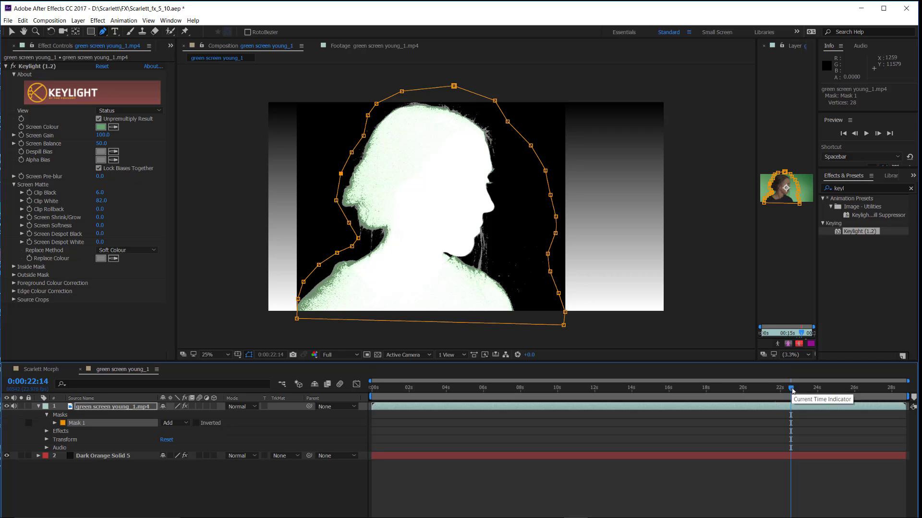
left_click_drag(792, 390, 824, 390)
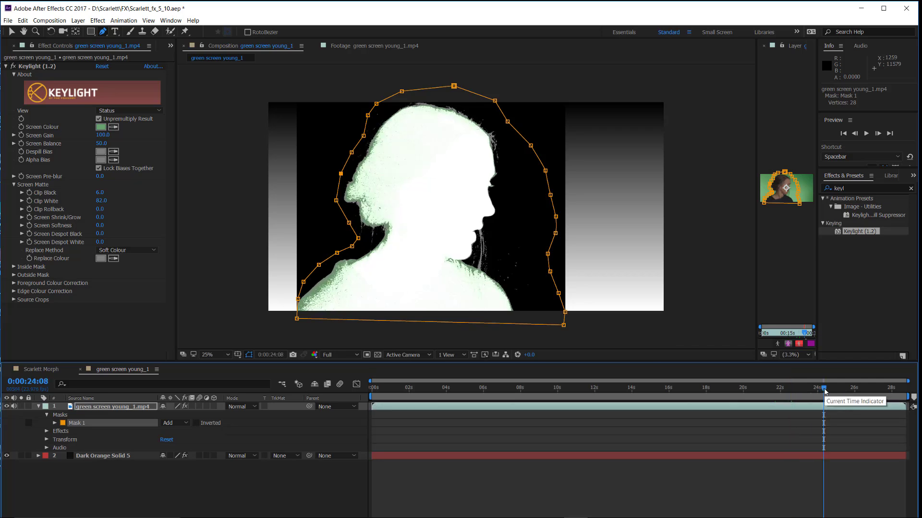
mouse_move(825, 391)
left_mouse_down()
mouse_move(902, 389)
mouse_move(830, 392)
left_mouse_up()
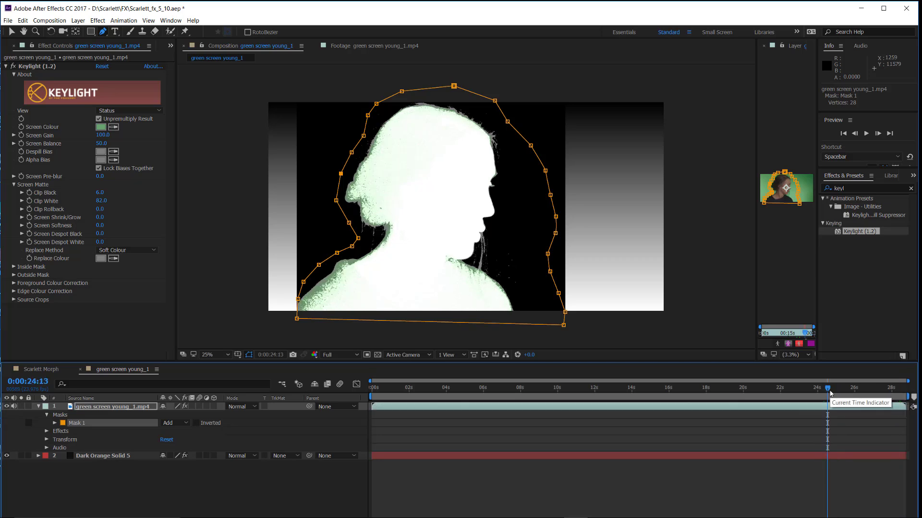
left_click_drag(829, 393, 777, 389)
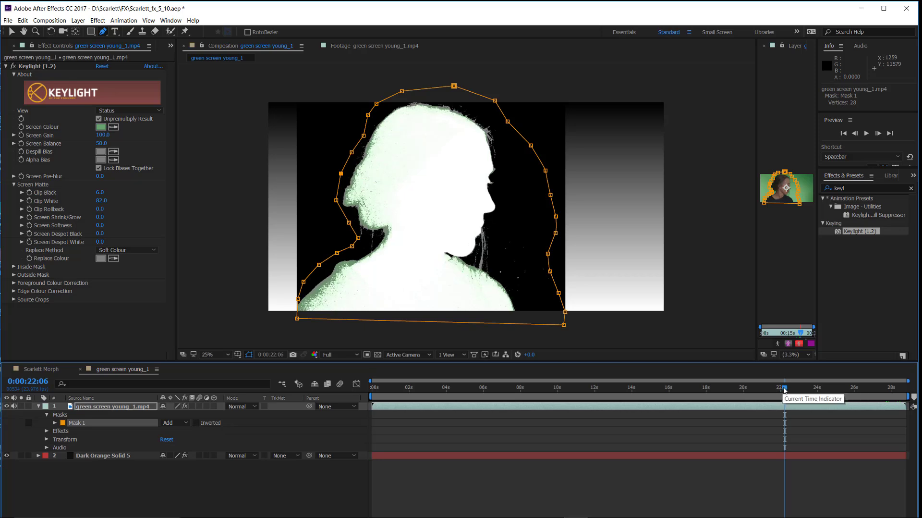
left_click(729, 393)
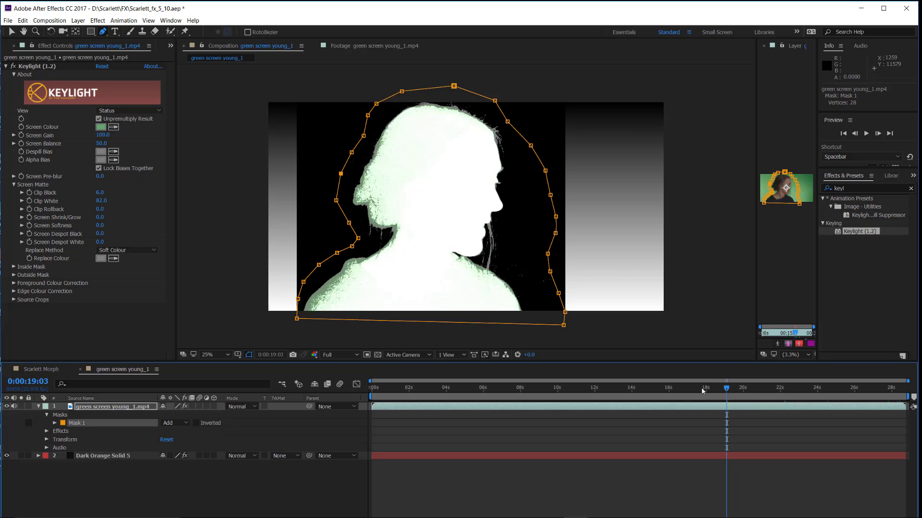
left_click(669, 390)
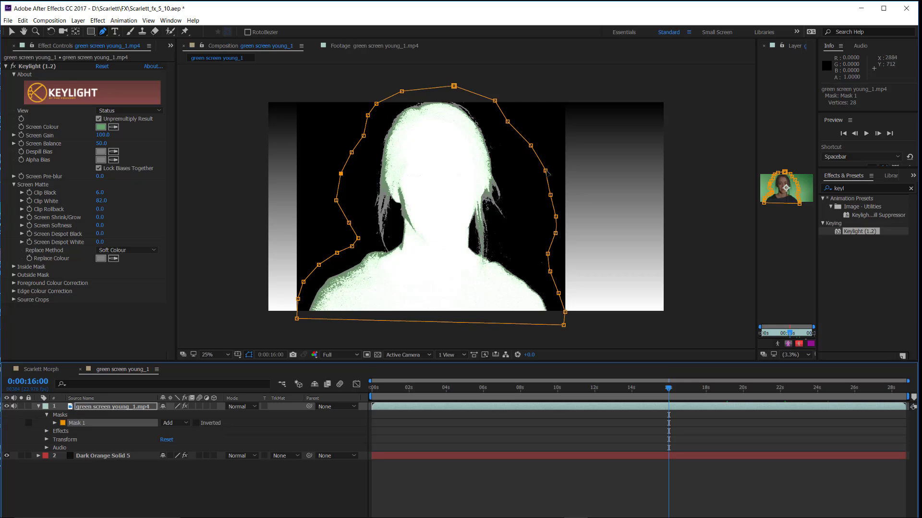
left_click_drag(546, 170, 524, 179)
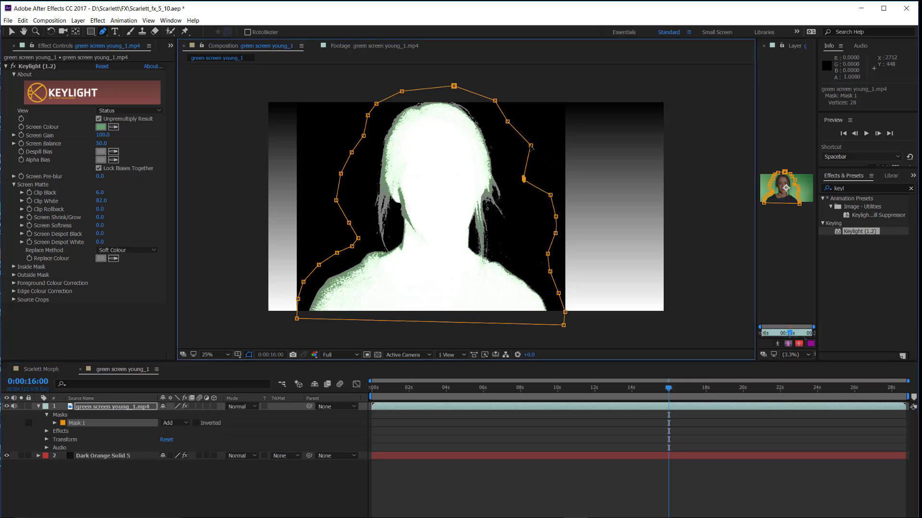
left_click_drag(531, 146, 510, 151)
left_click_drag(551, 195, 537, 261)
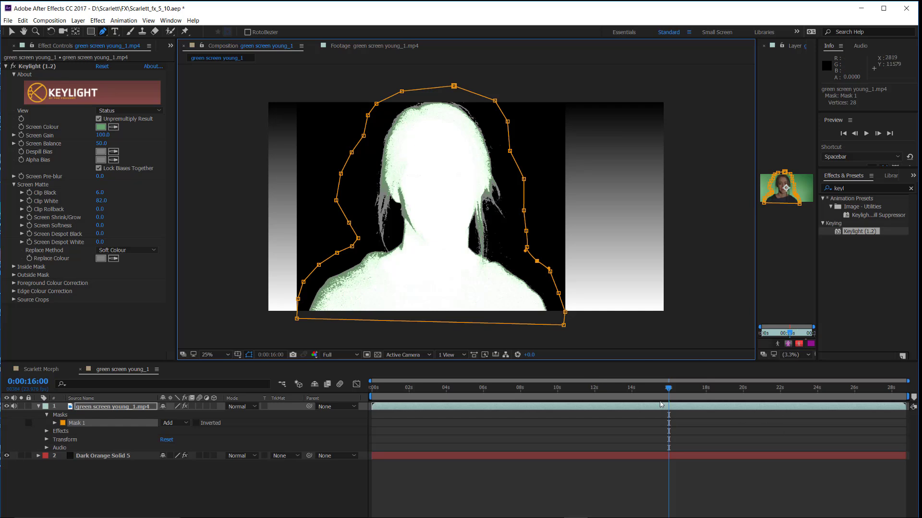
- At 0:00:17:00, move the Mask 1 point in front of her forehead slightly outward
left_click_drag(669, 389, 646, 390)
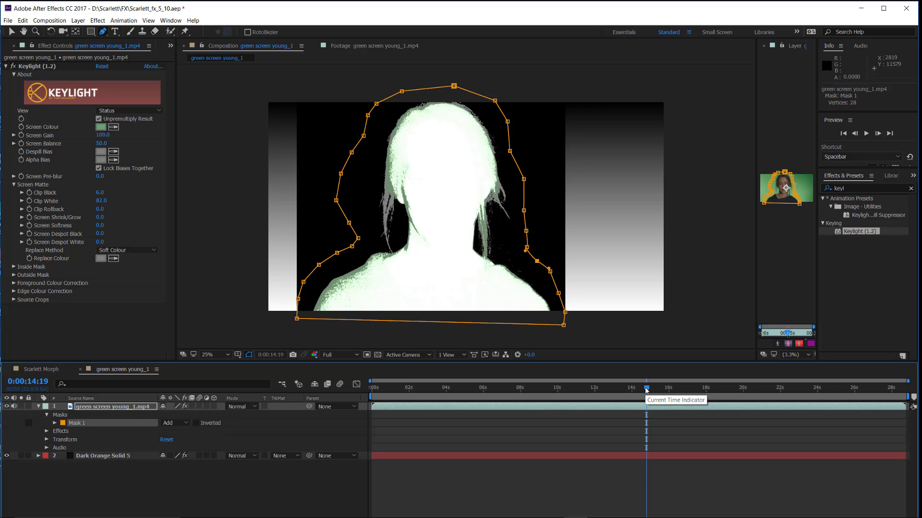
left_click_drag(647, 390, 688, 388)
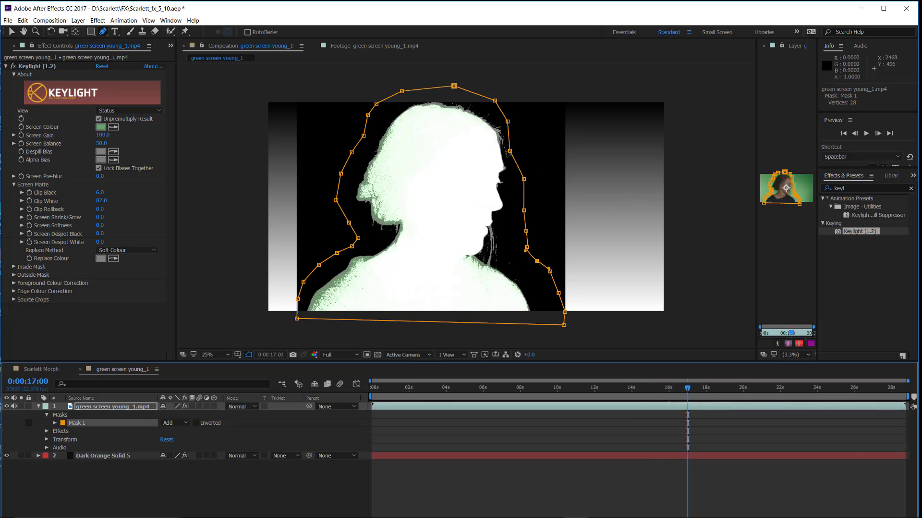
left_click_drag(510, 151, 517, 148)
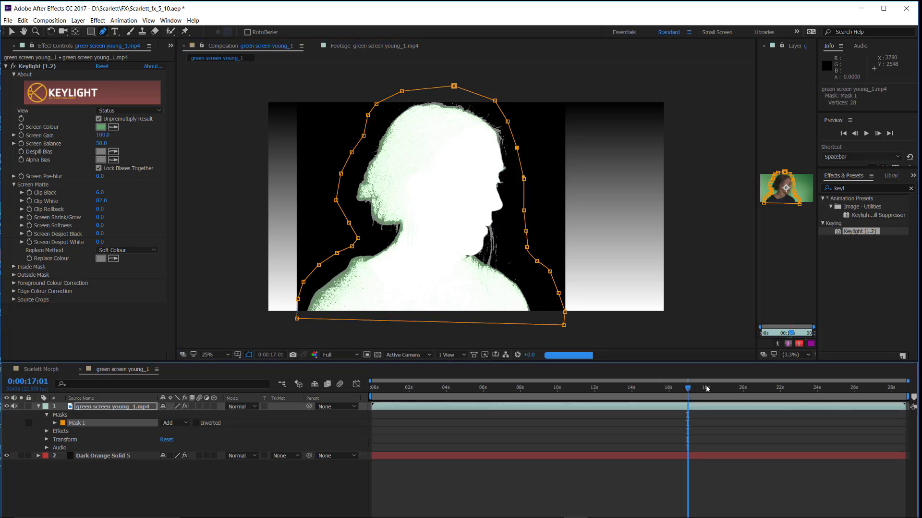
- At 0:00:26:17, pull the lower Mask 1 points in front of her chest inward, closer to her shoulder
left_click_drag(689, 388, 714, 388)
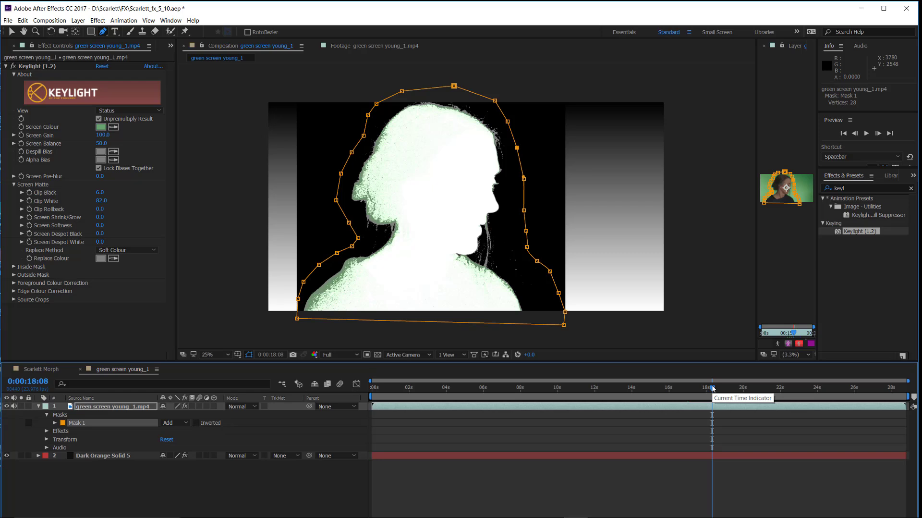
left_click_drag(715, 388, 767, 389)
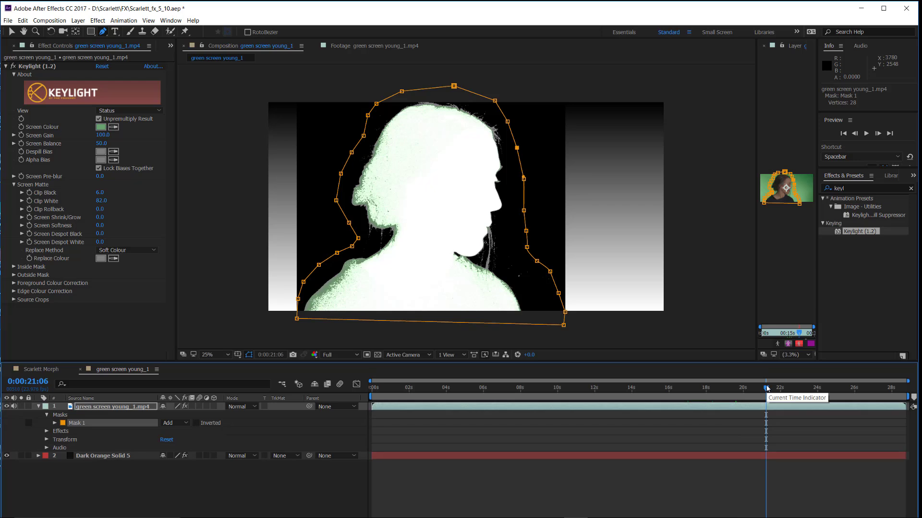
left_click_drag(767, 388, 807, 388)
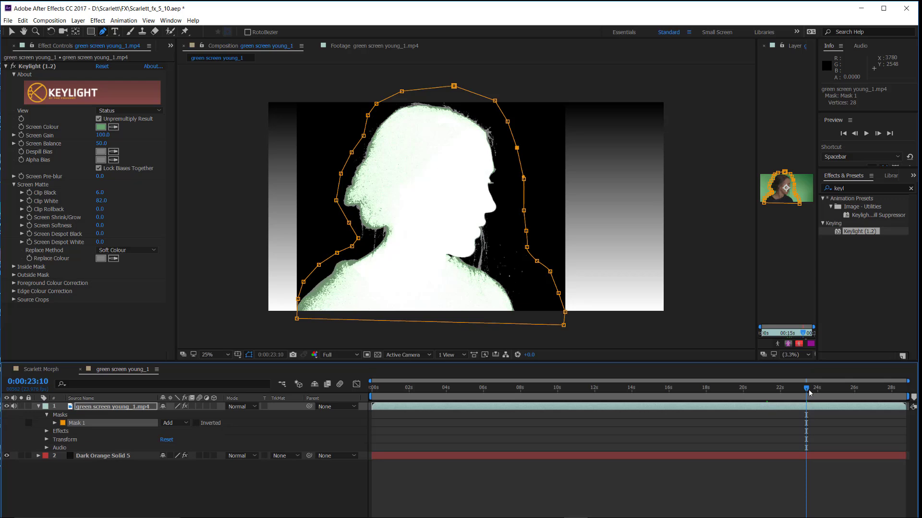
left_click_drag(810, 391, 846, 388)
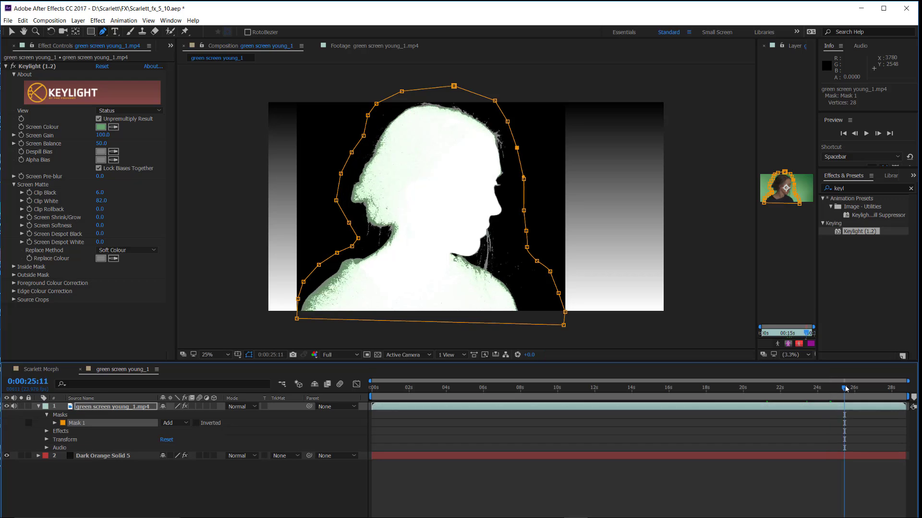
left_click_drag(847, 388, 868, 388)
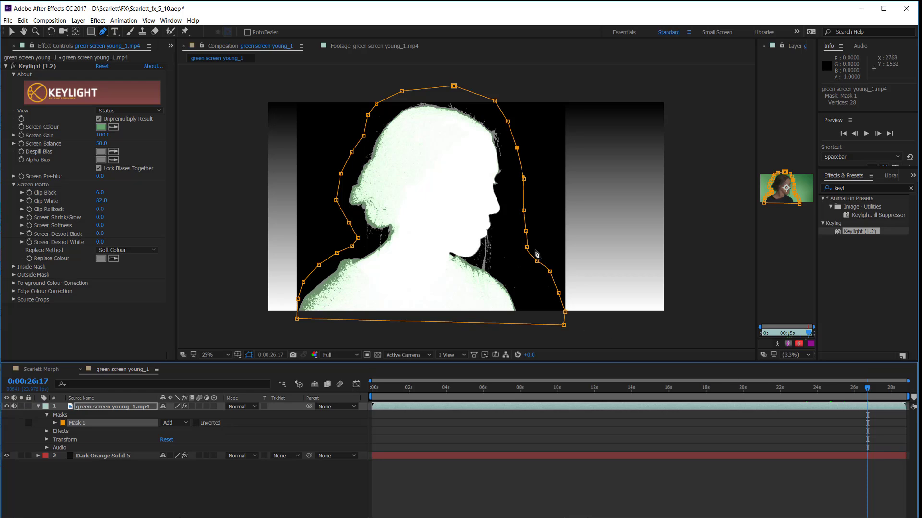
left_click_drag(527, 248, 530, 321)
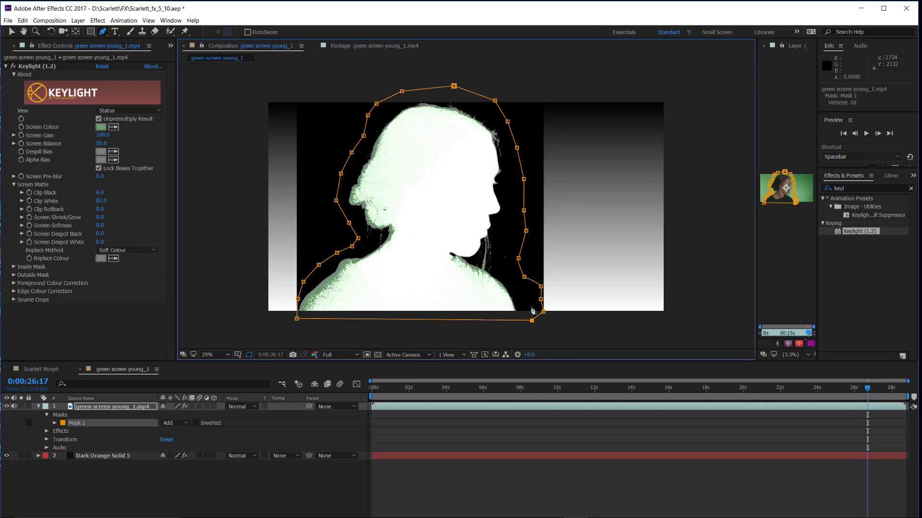
- Set Mask 1 to Subtract with Inverted enabled, and move its point beside the front shoulder inward
left_click(175, 427)
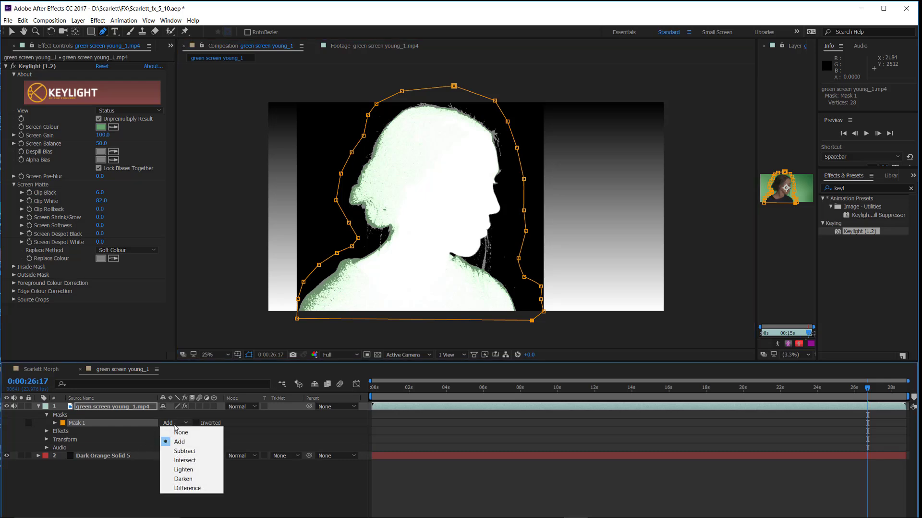
left_click(181, 451)
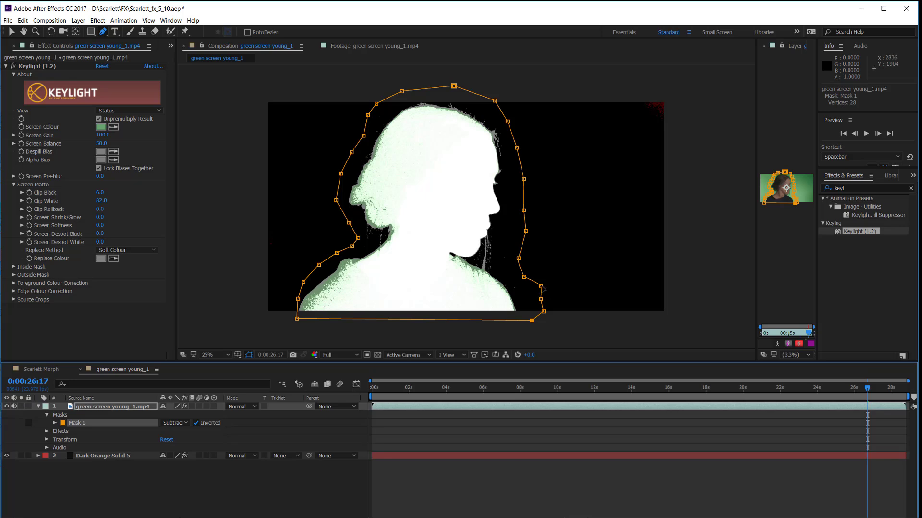
left_click_drag(541, 287, 532, 288)
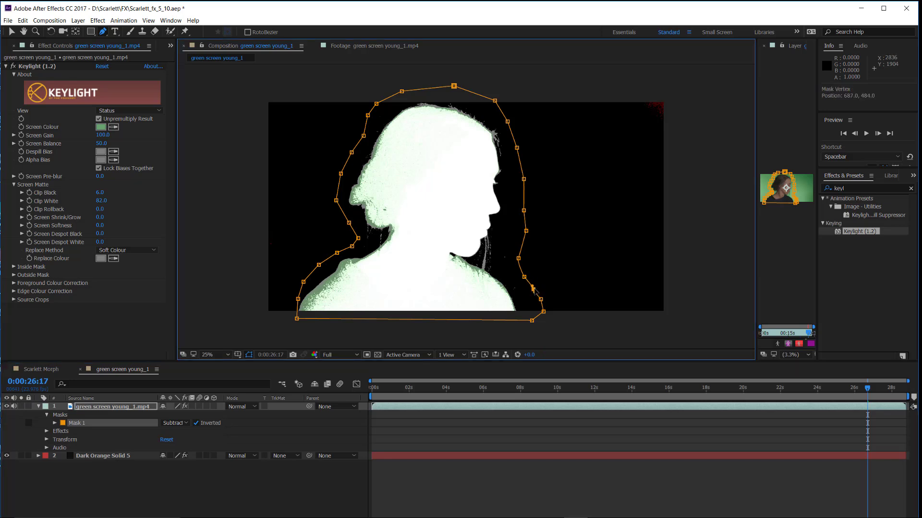
- At 0:00:14:16, move the lower Mask 1 points outward around her shoulder and raise the ones beside her neck
left_click(705, 389)
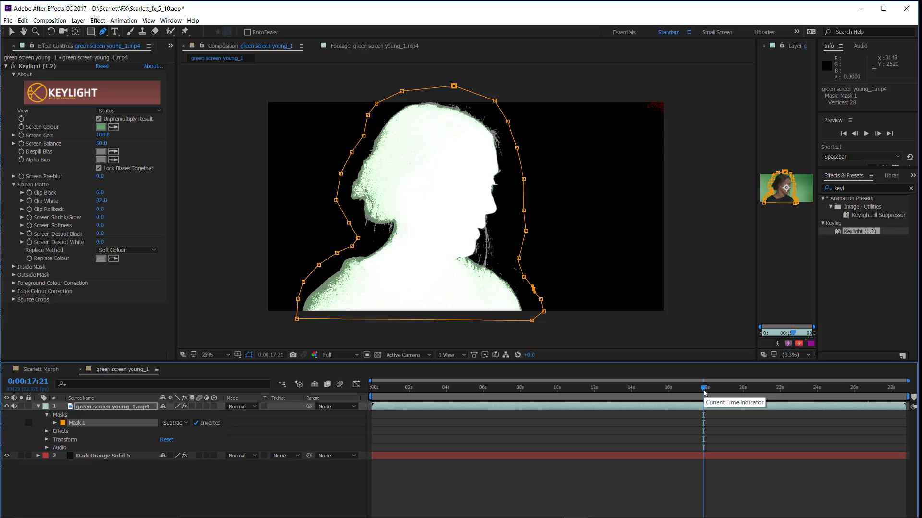
left_click_drag(705, 389, 645, 388)
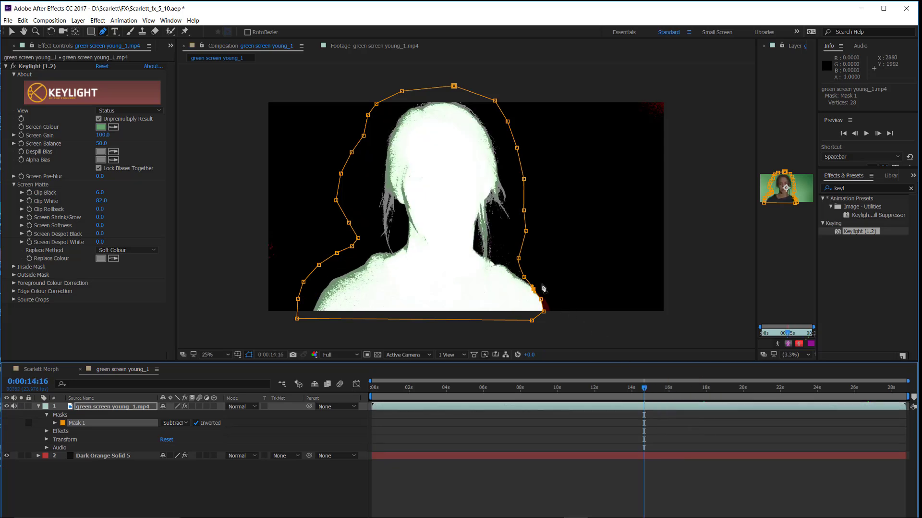
left_click_drag(534, 288, 564, 319)
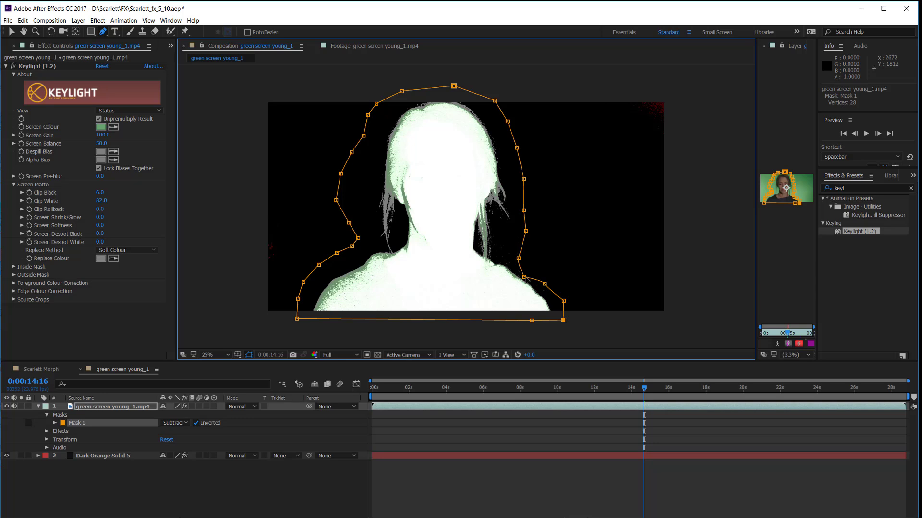
left_click_drag(524, 277, 516, 246)
left_click(519, 258)
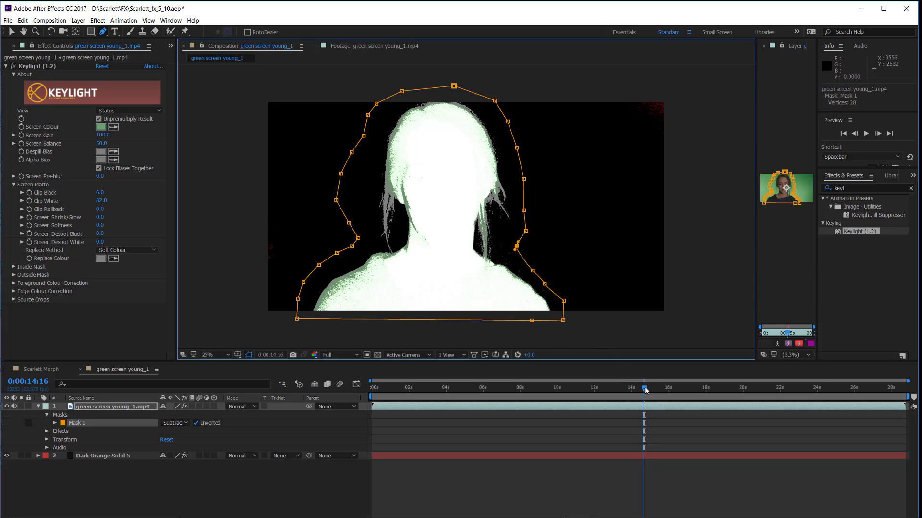
- Check the matte up to 0:00:21:16 and set Keylight's Clip Black to 7
left_click_drag(645, 388, 669, 387)
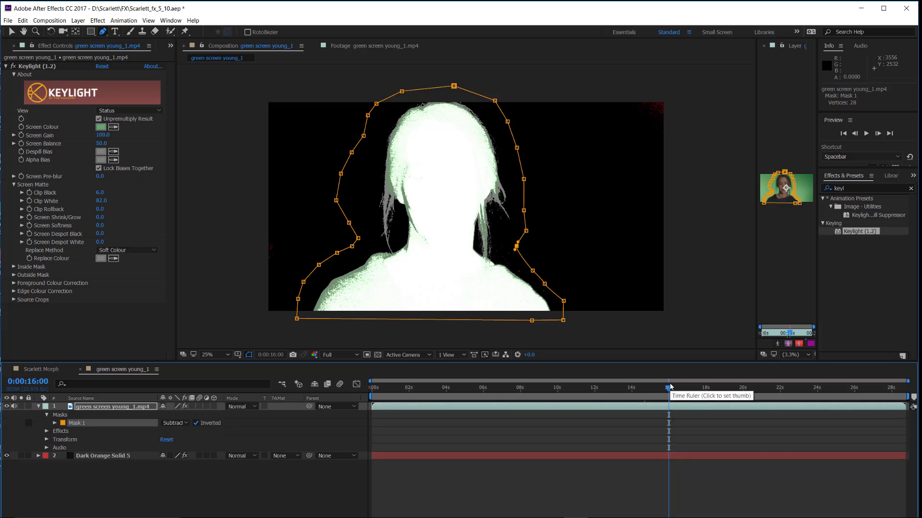
left_click_drag(671, 387, 705, 388)
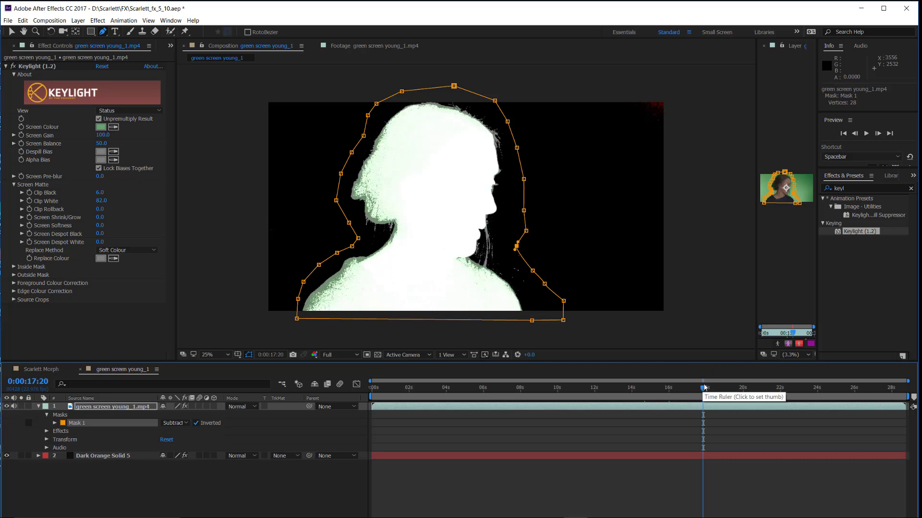
left_click_drag(704, 388, 746, 396)
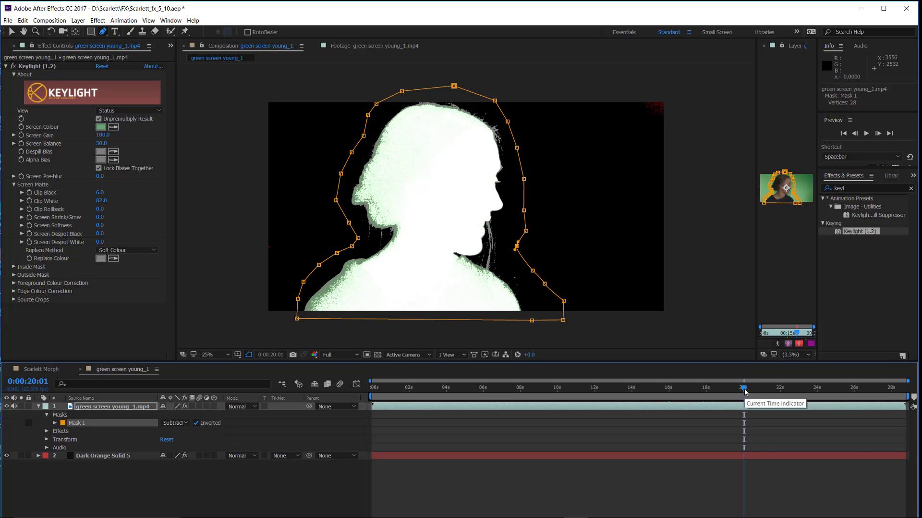
left_click(774, 389)
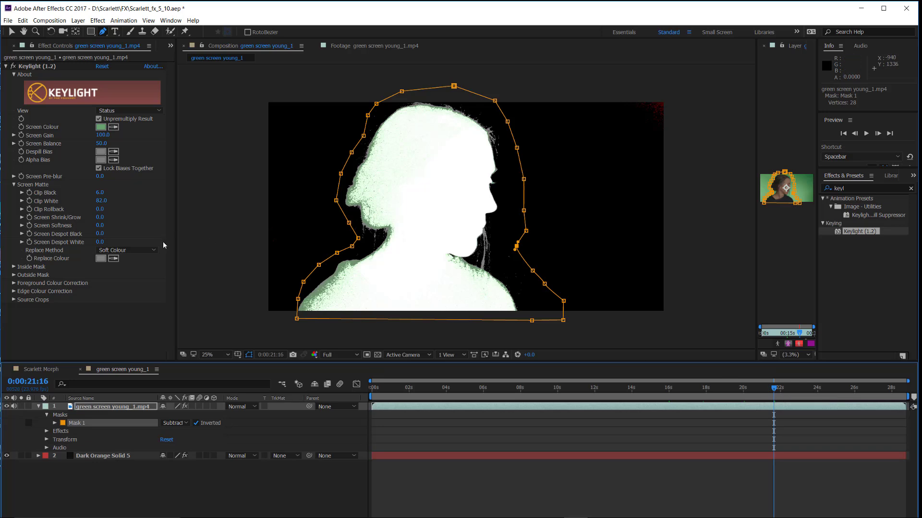
left_click(100, 192)
type("7")
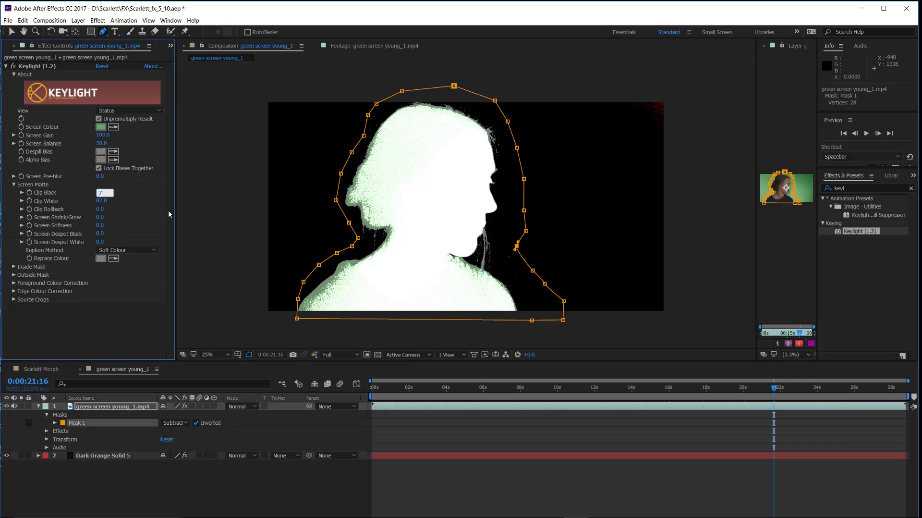
key("Return")
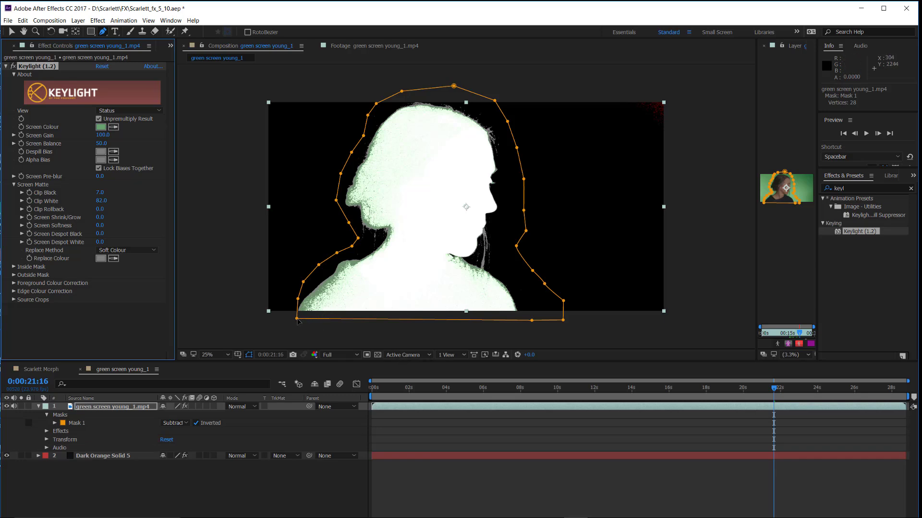
- Move the lower Mask 1 points beside her back shoulder slightly outward and set Keylight's view to Intermediate Result
left_click_drag(297, 318, 290, 300)
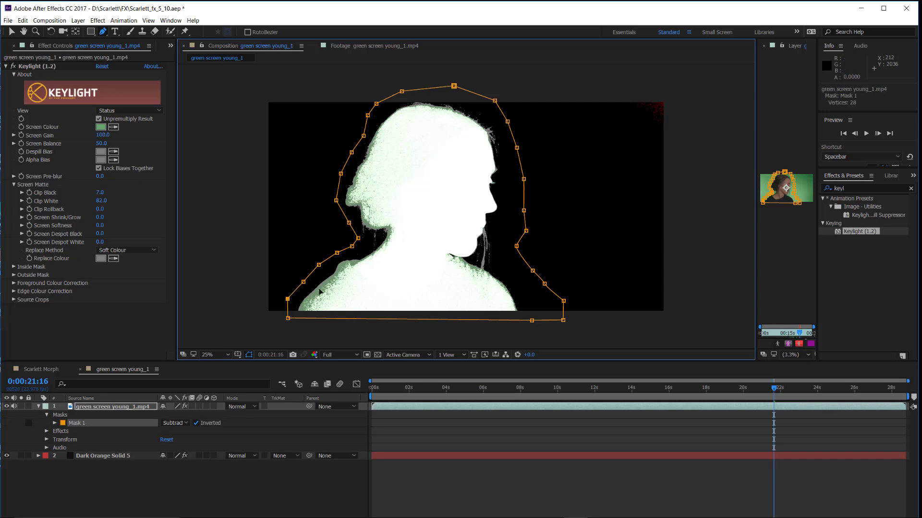
left_click(112, 112)
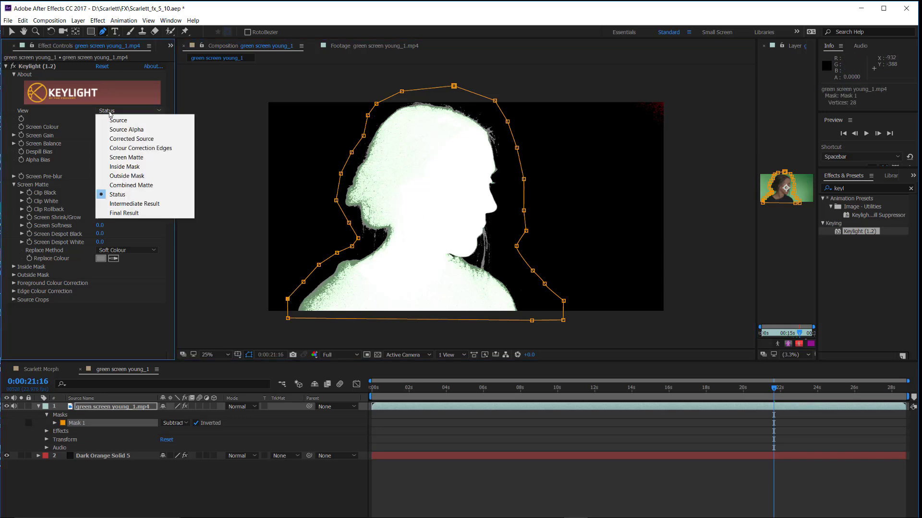
left_click(135, 205)
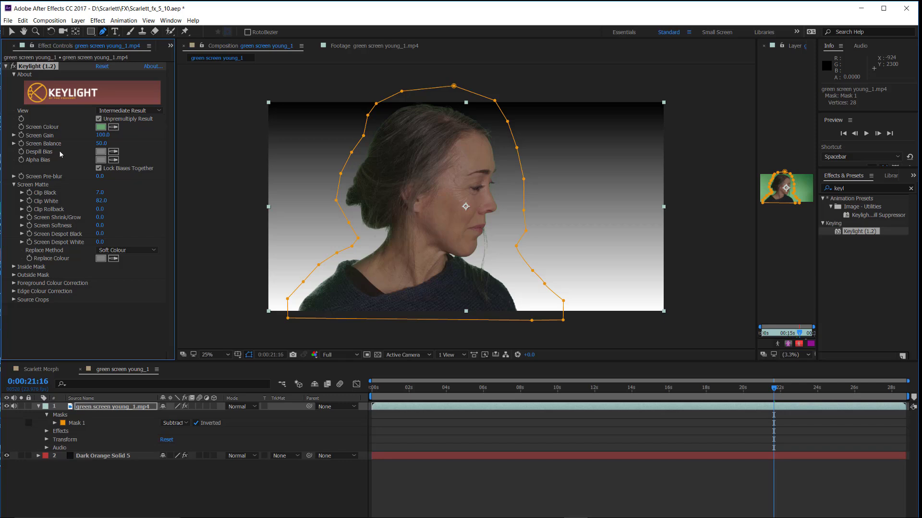
- Find the Advanced Spill Suppressor effect and apply it to the green screen young_1.mp4 layer
left_click(113, 151)
left_click(849, 193)
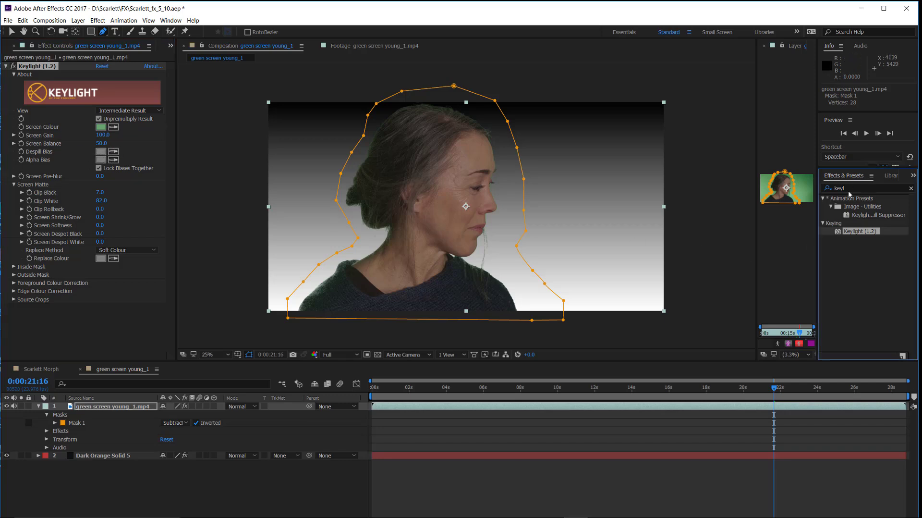
left_click(850, 187)
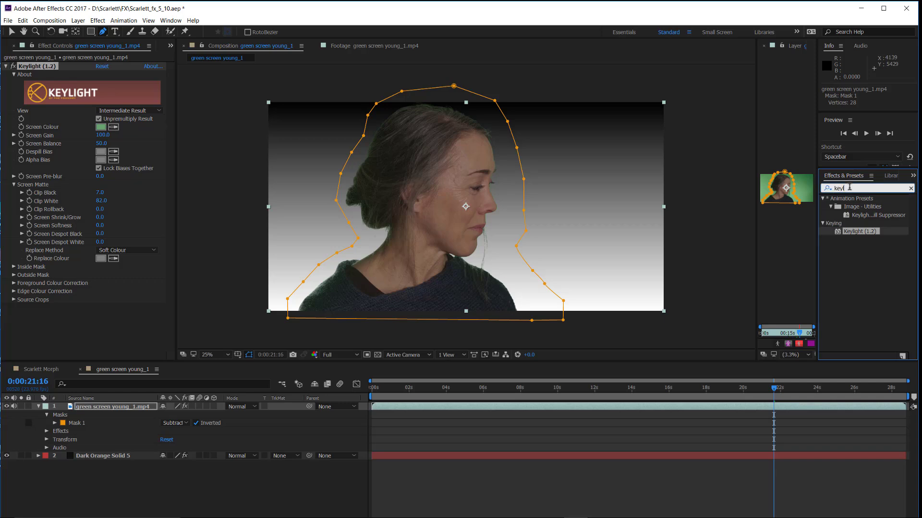
key("BackSpace")
key("BackSpace")
key("BackSpace")
key("BackSpace")
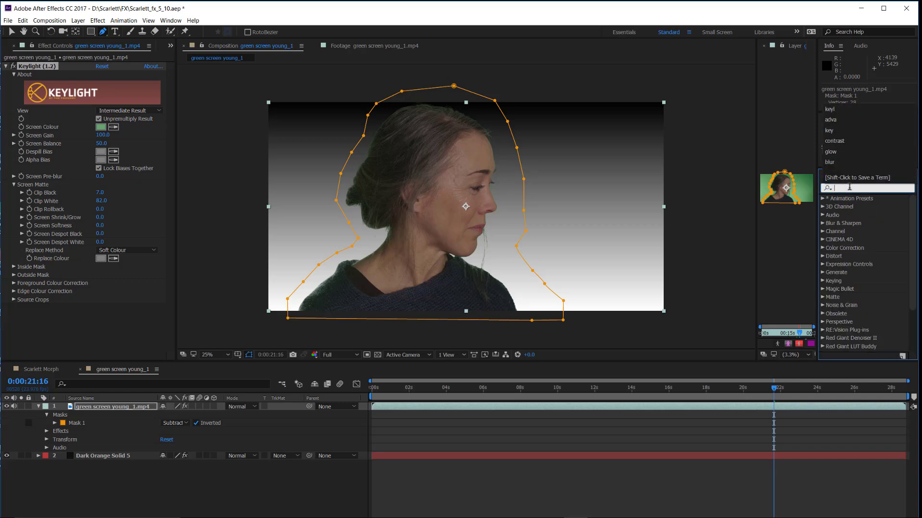
type("ad")
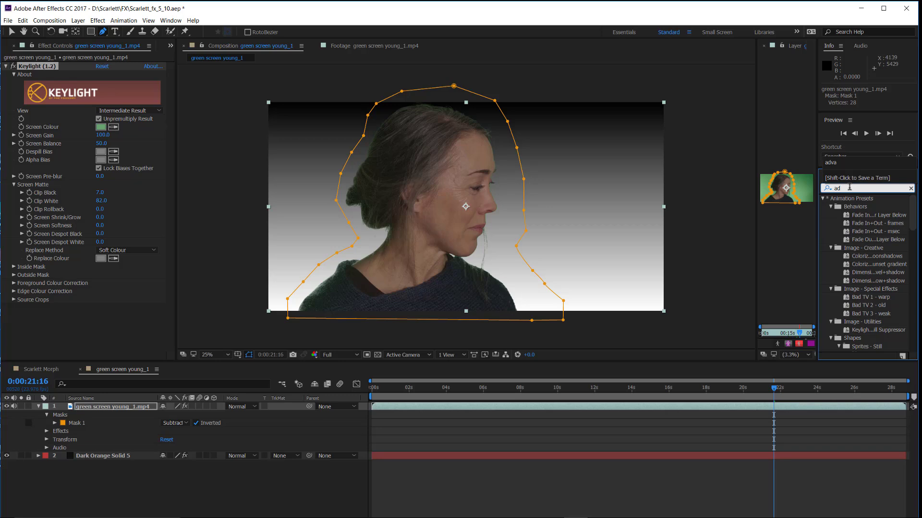
type("v")
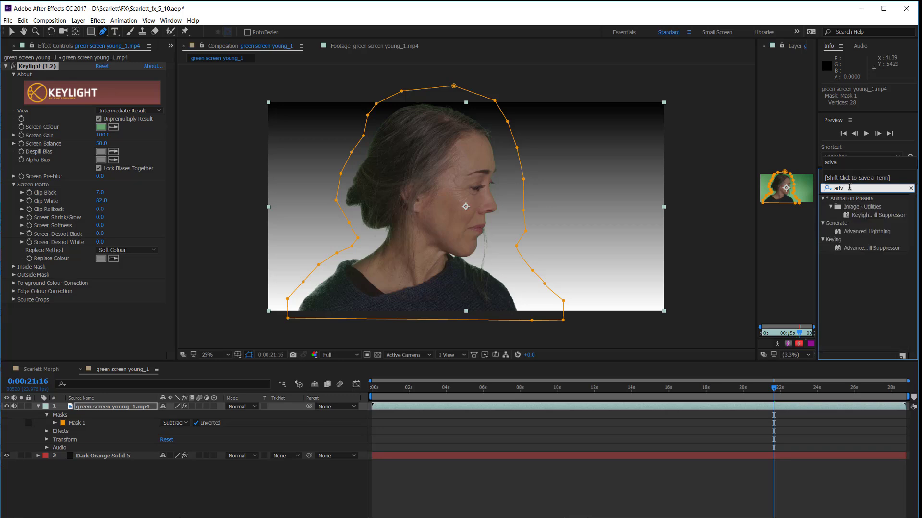
left_click(840, 248)
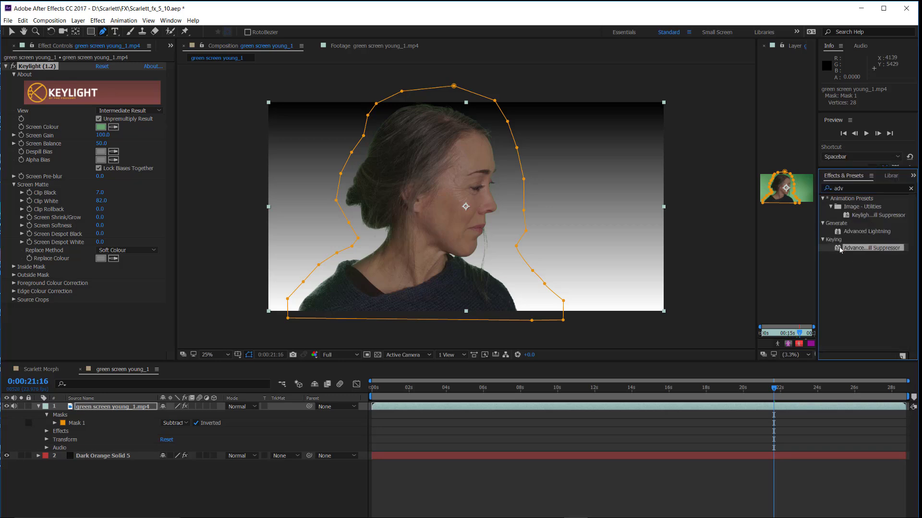
left_click_drag(841, 250, 93, 404)
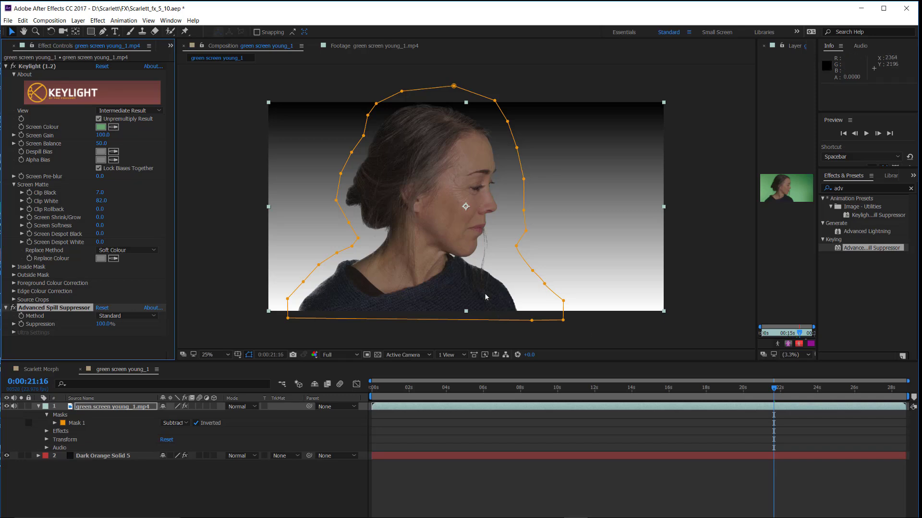
- Review the keyed and spill-suppressed result at several times from 0:00:21:05 back to 0:00:00:12
left_click_drag(774, 388, 765, 388)
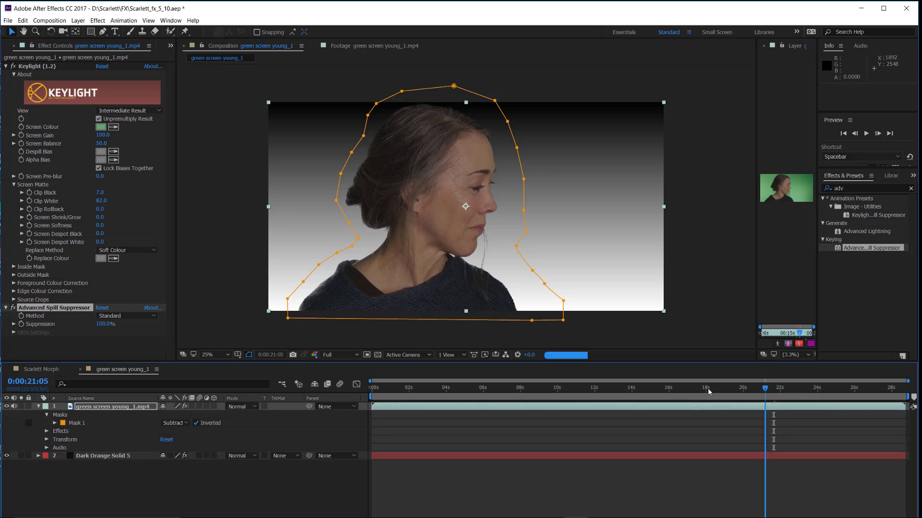
left_click(708, 390)
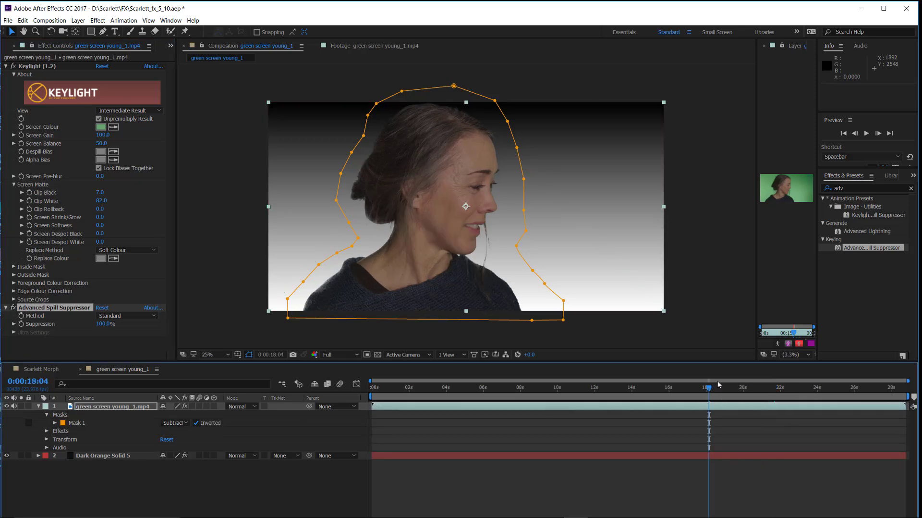
left_click(625, 390)
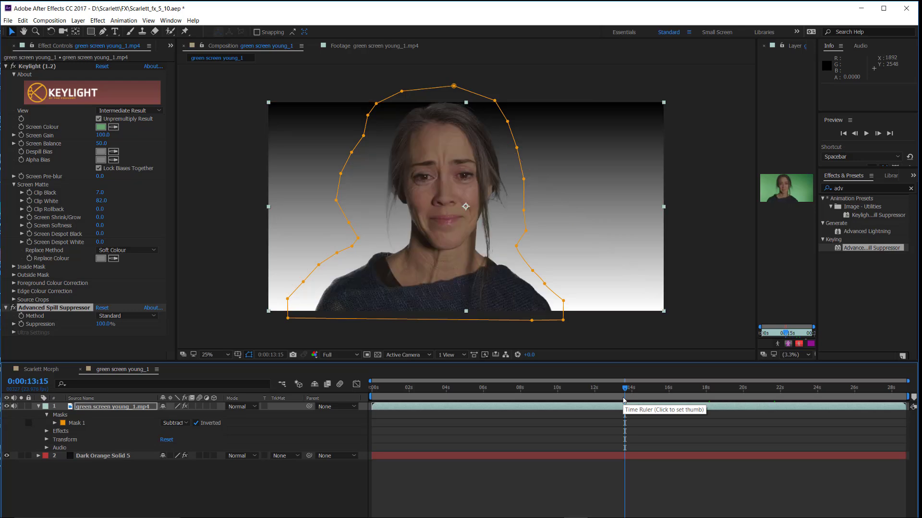
left_click(541, 389)
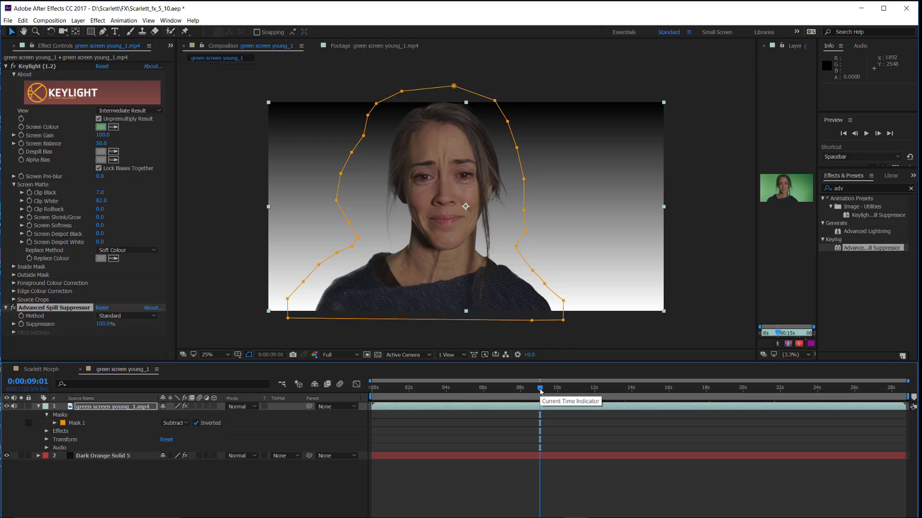
left_click_drag(542, 390, 458, 388)
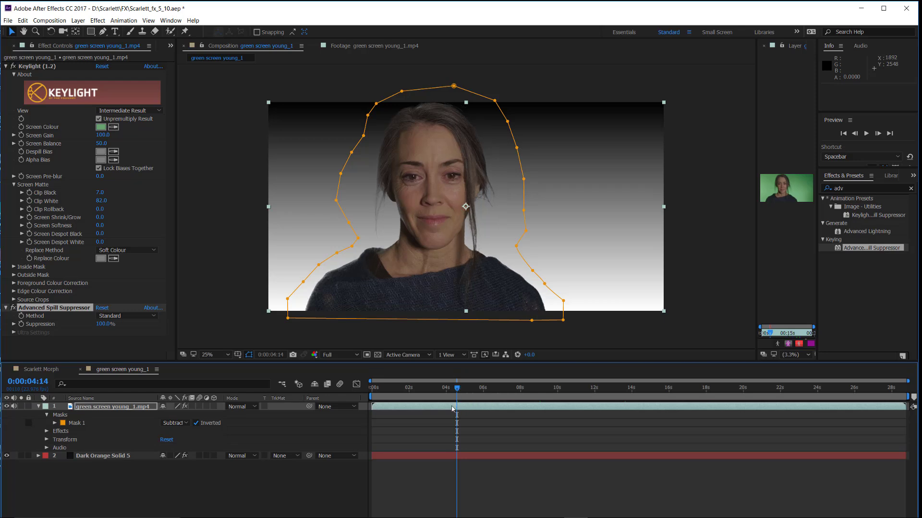
left_click_drag(390, 388, 383, 389)
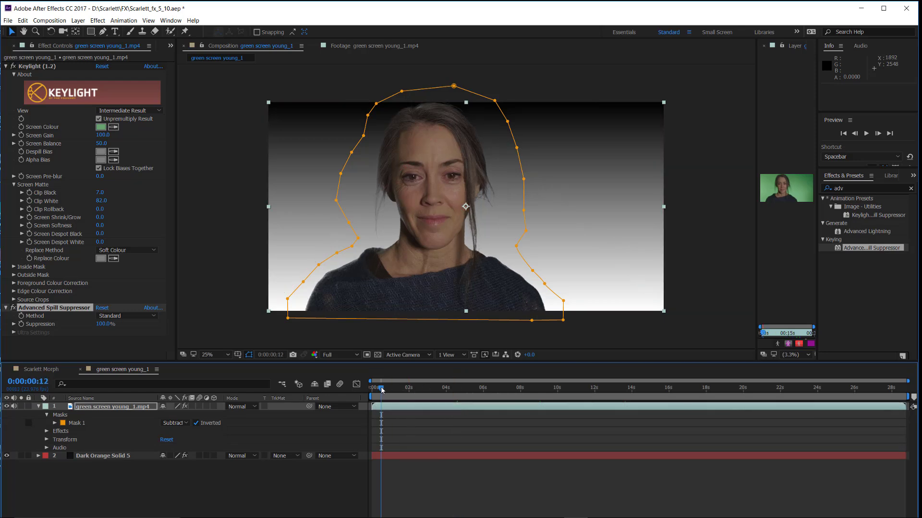